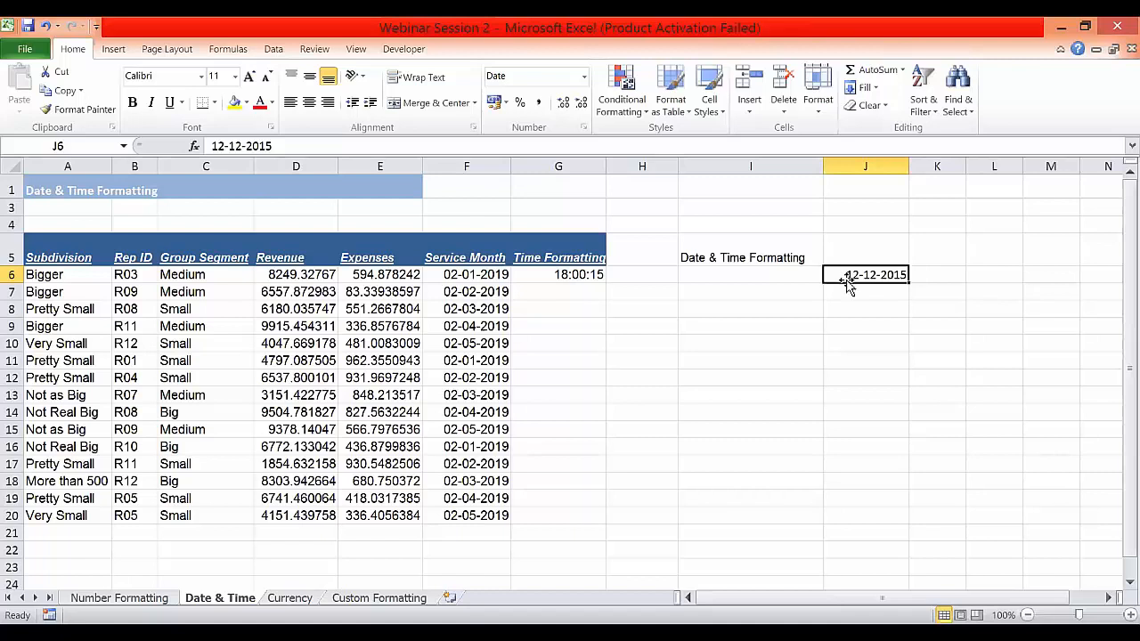
# Step: Apply the Short Date format to the date in cell J6
pyautogui.click(584, 77)
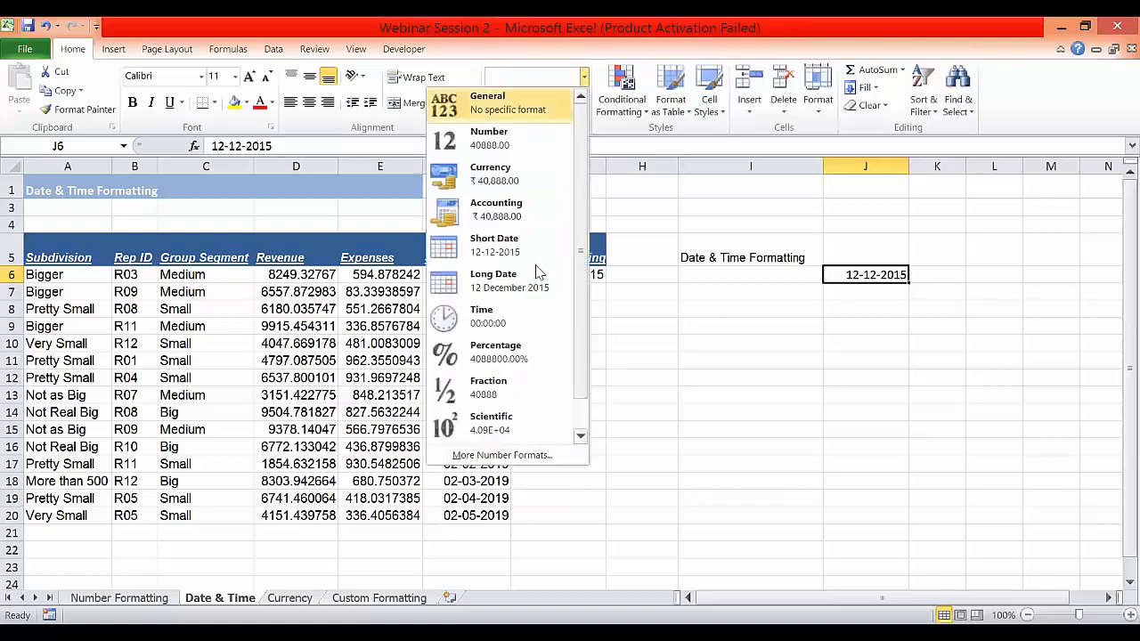
pyautogui.click(529, 455)
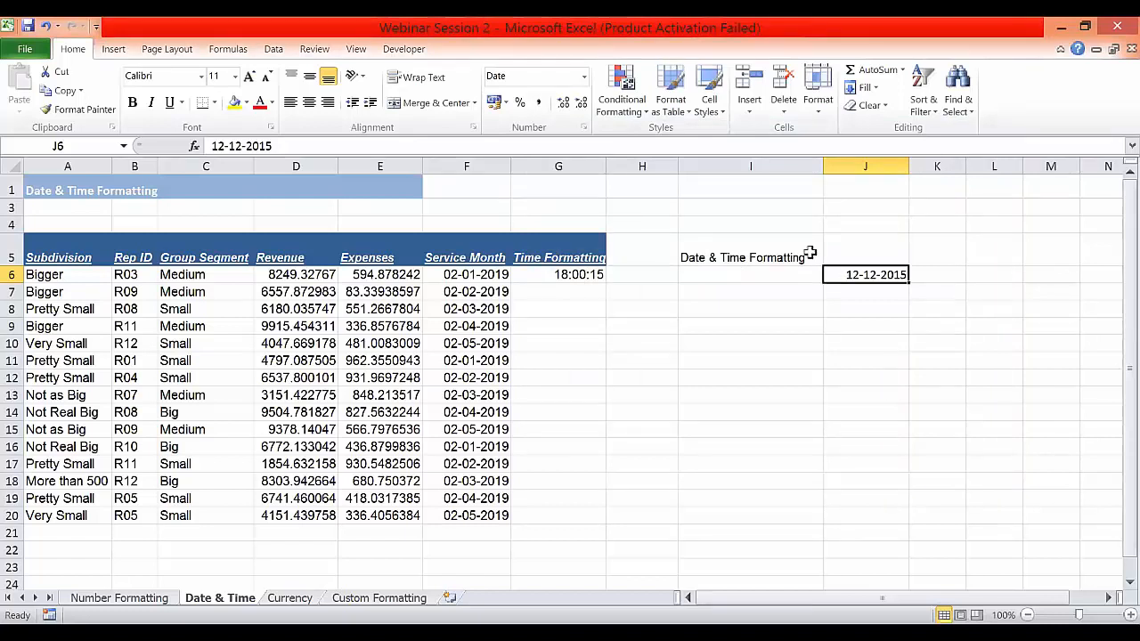
pyautogui.click(584, 78)
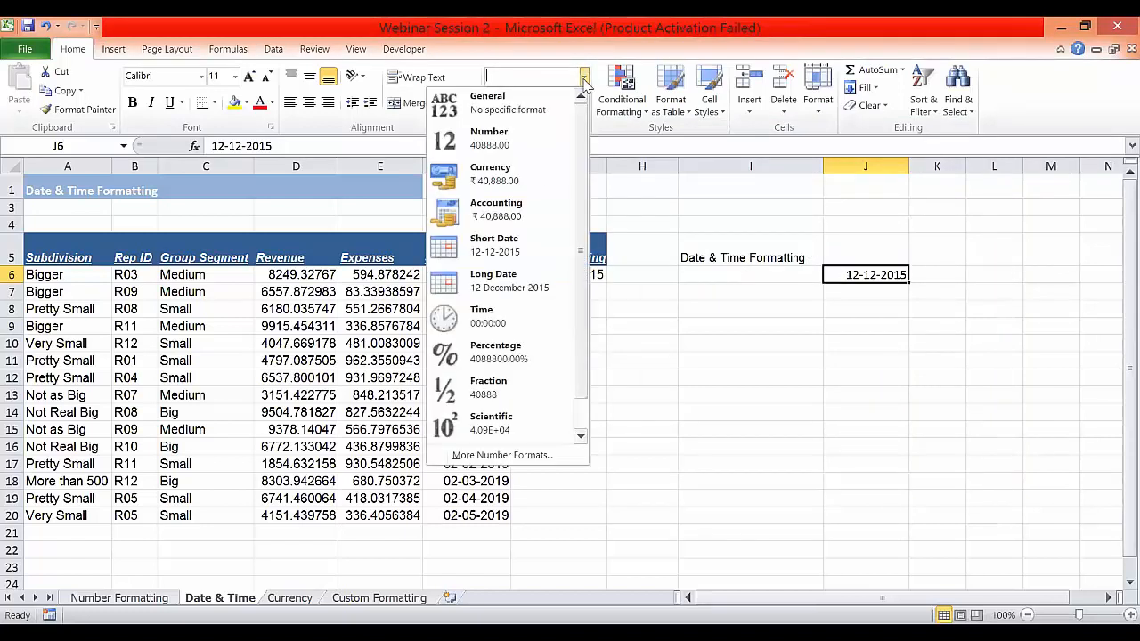
pyautogui.click(521, 250)
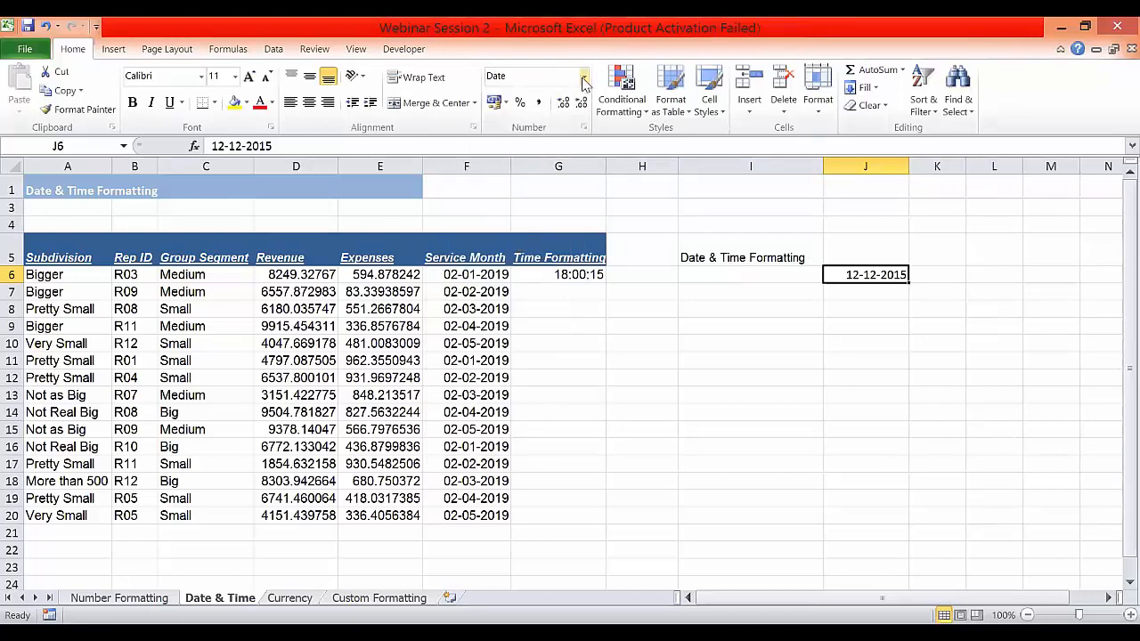
# Step: Apply the Long Date format to cell J6 and widen column J until the full date fits
pyautogui.click(584, 80)
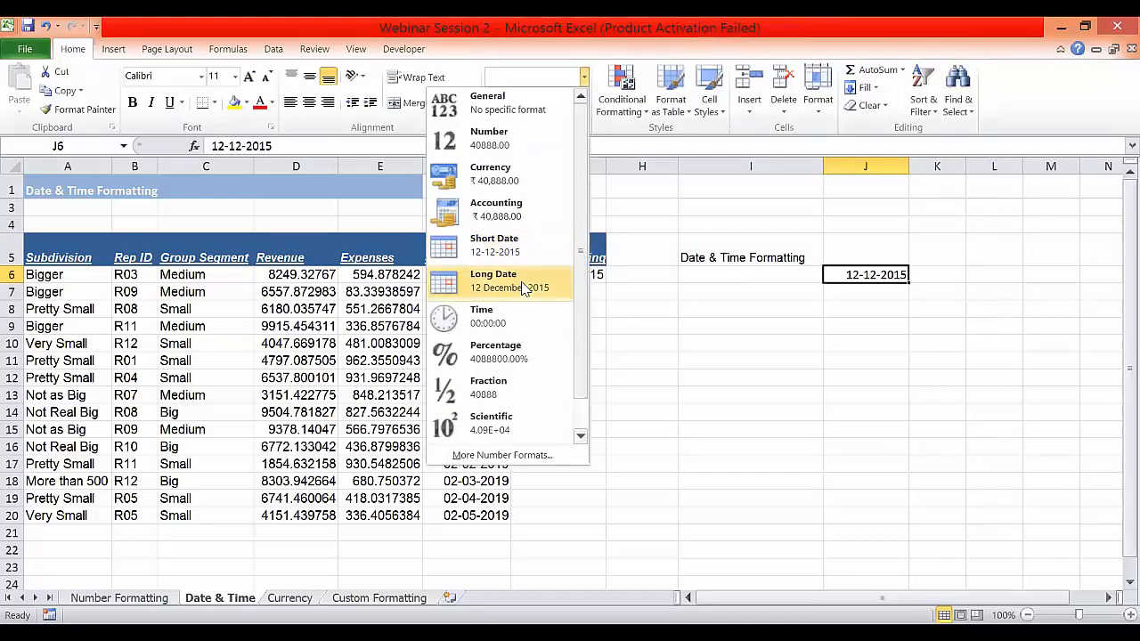
pyautogui.click(524, 287)
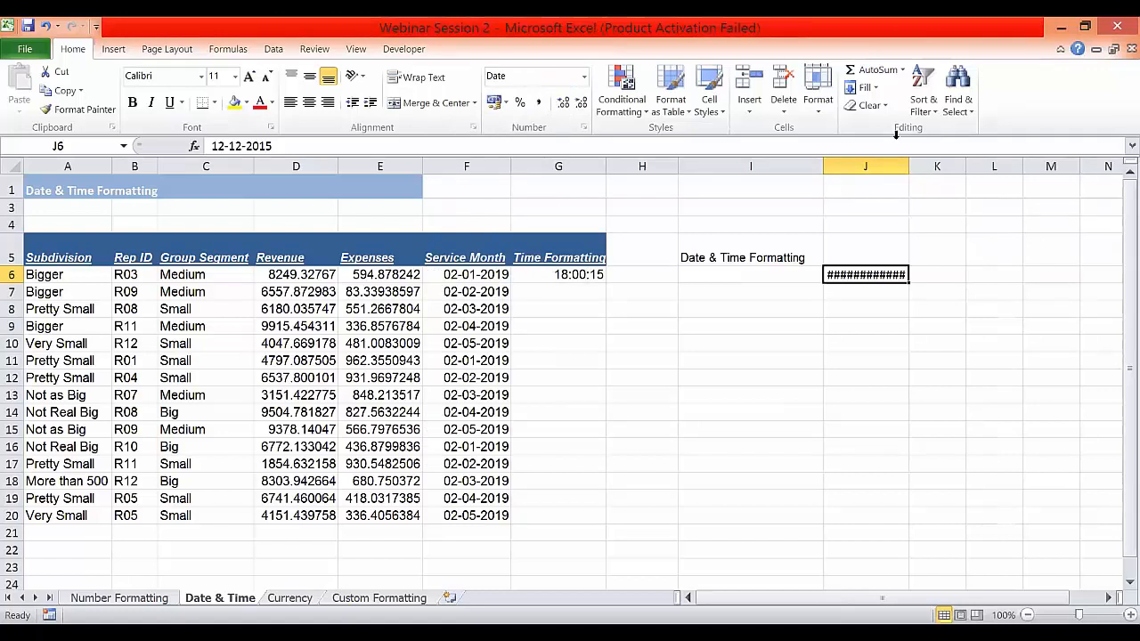
pyautogui.moveTo(903, 161); pyautogui.dragTo(1001, 163)
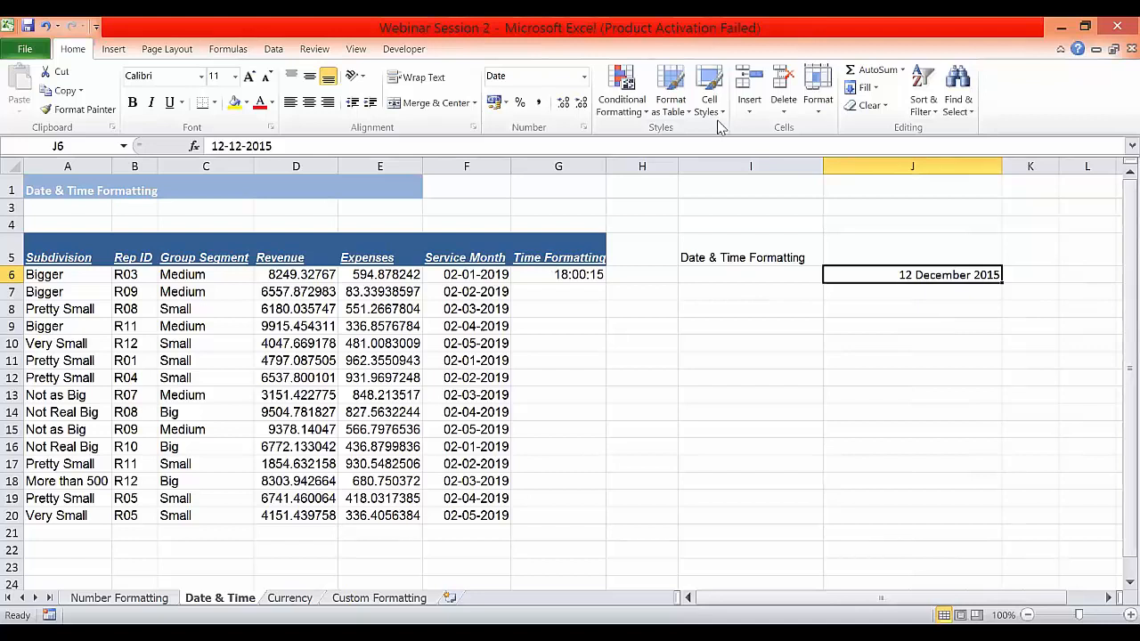
pyautogui.click(585, 78)
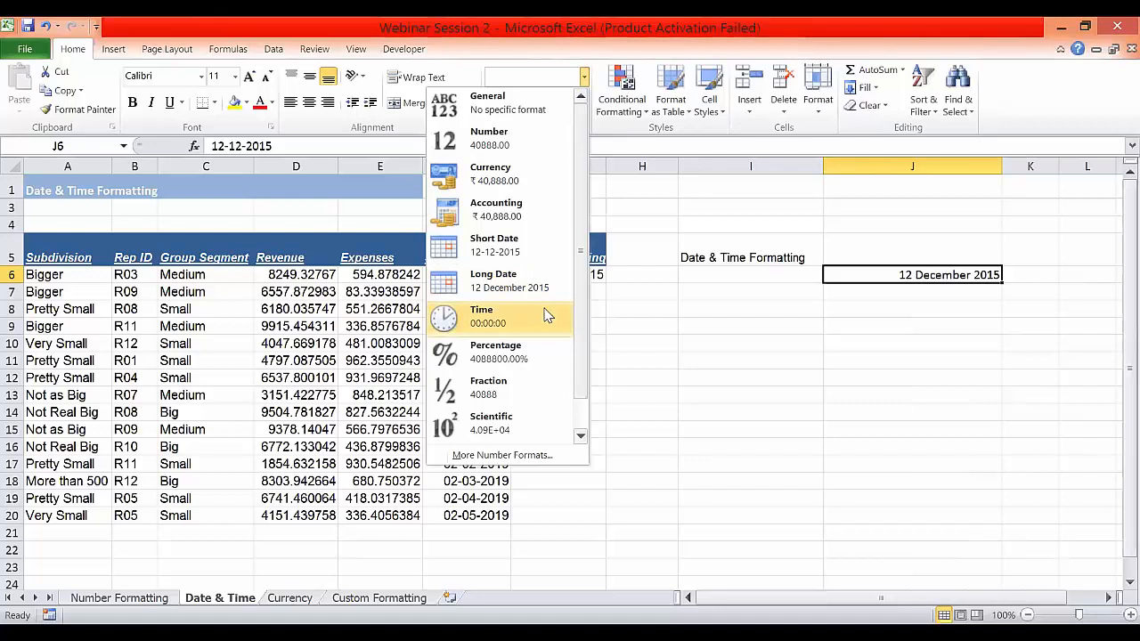
pyautogui.click(758, 289)
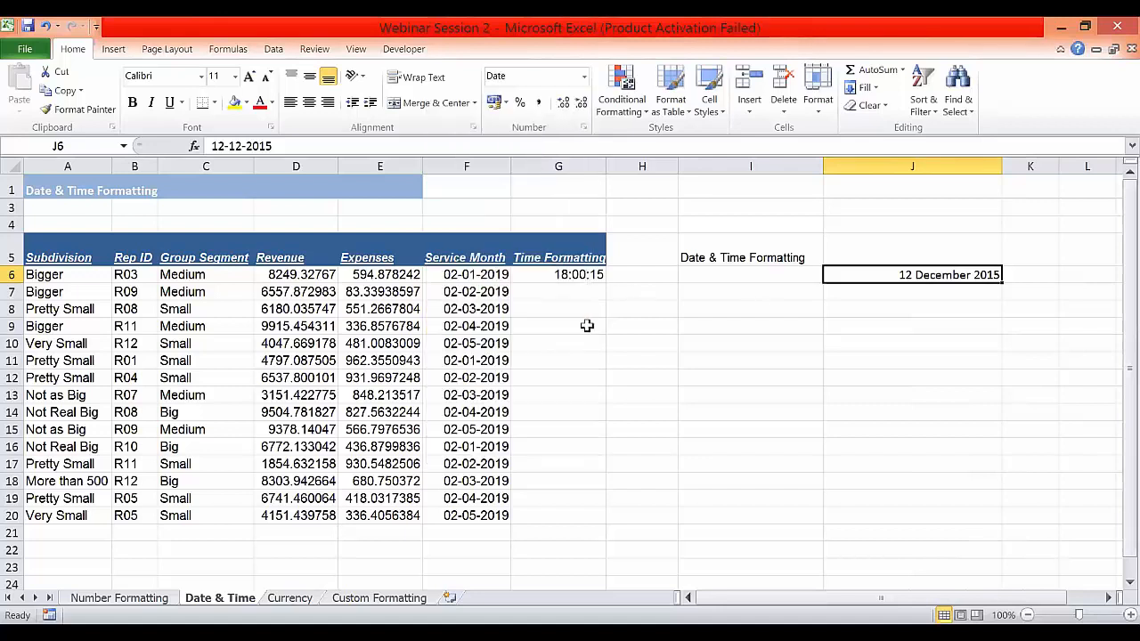
# Step: Format the first Service Month date, cell F6, with the date type 15-03-2005 without asterisk, locale English (India)
pyautogui.click(461, 278)
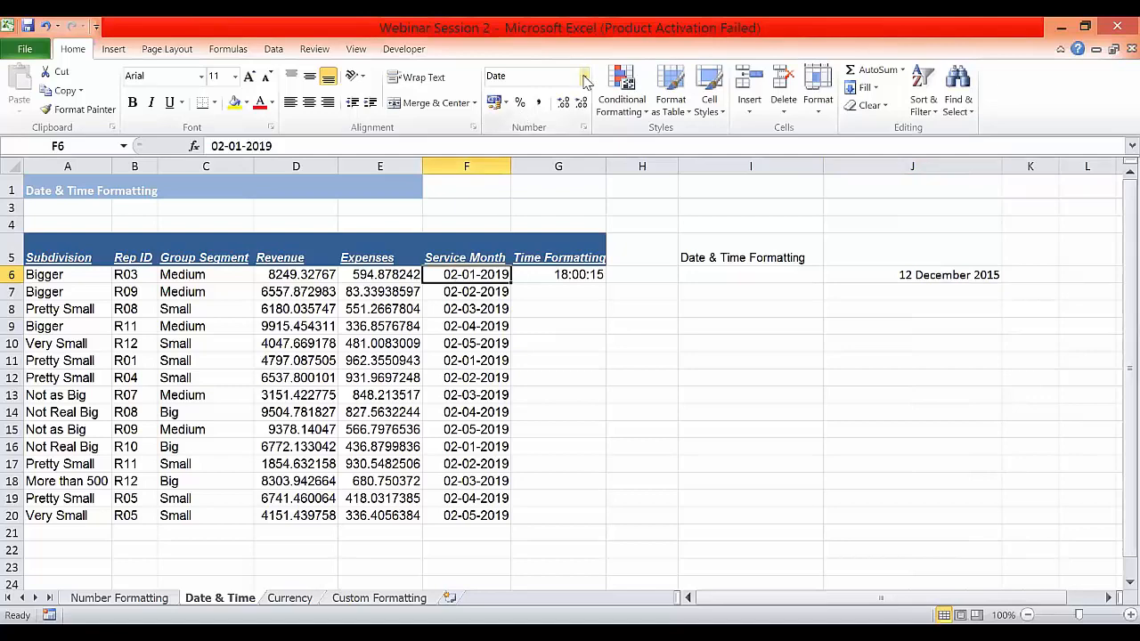
pyautogui.click(586, 80)
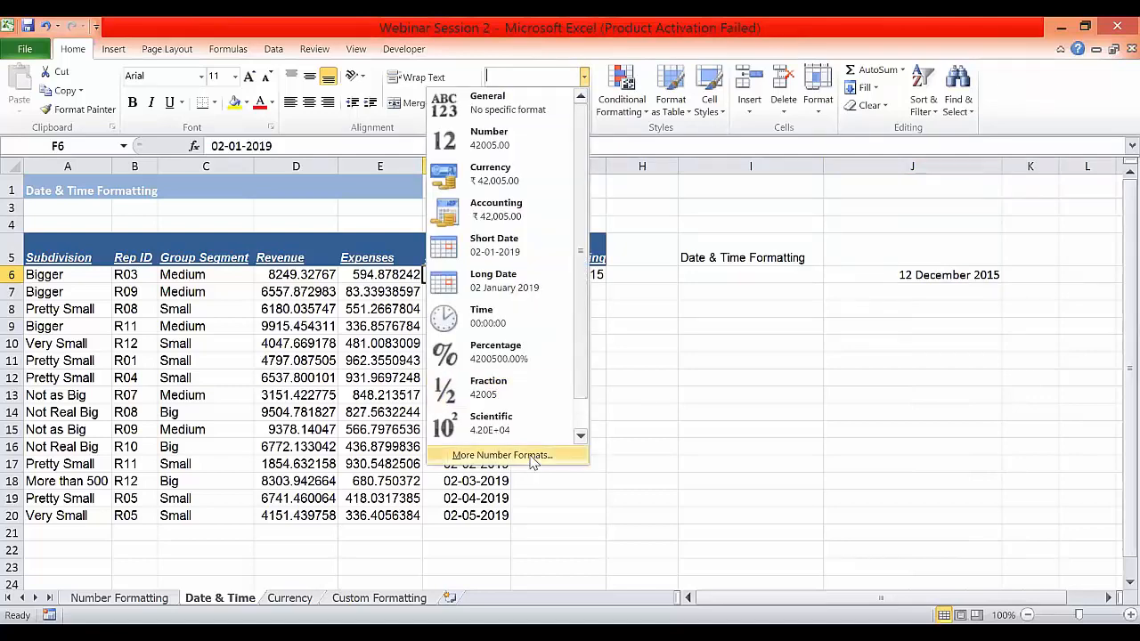
pyautogui.click(530, 455)
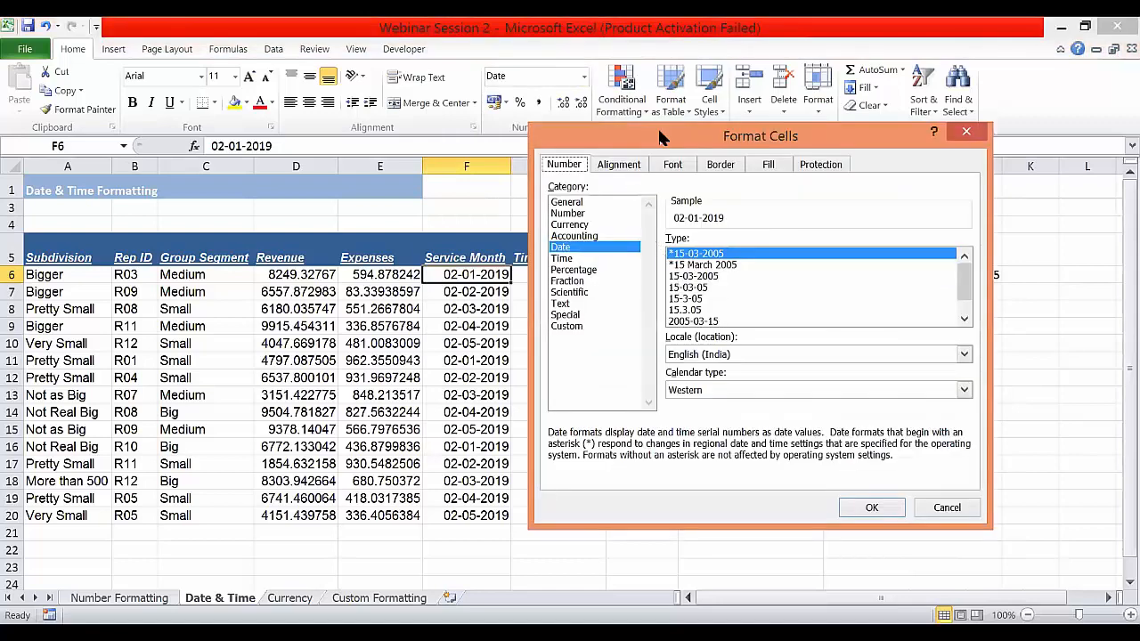
pyautogui.moveTo(660, 136); pyautogui.dragTo(455, 139)
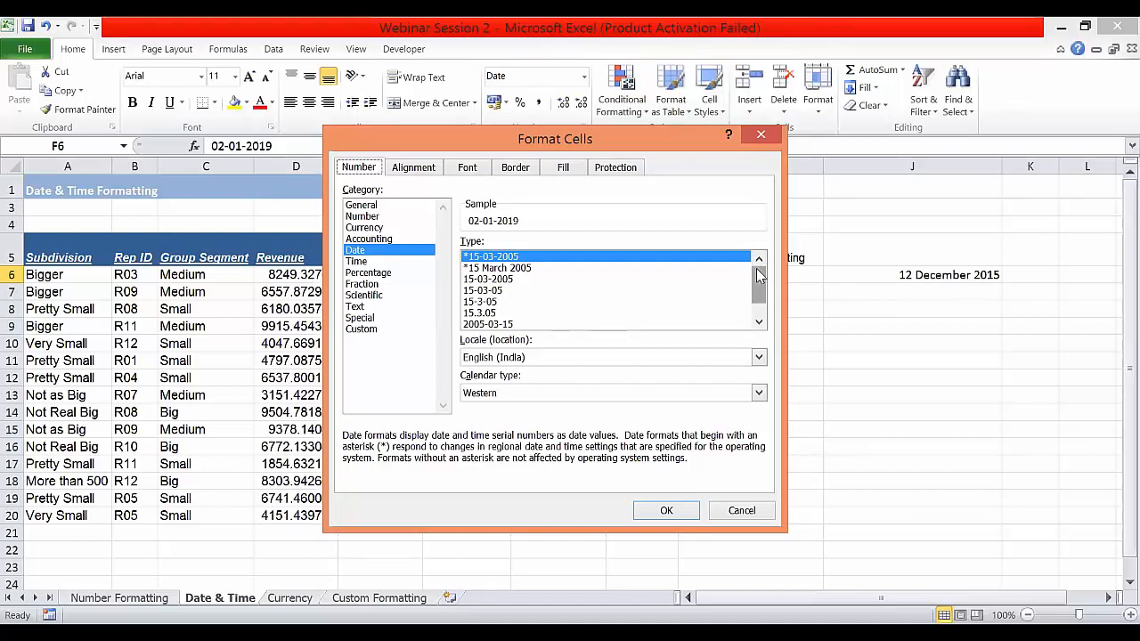
pyautogui.moveTo(761, 292)
pyautogui.mouseDown()
pyautogui.moveTo(760, 313)
pyautogui.moveTo(759, 269)
pyautogui.mouseUp()
pyautogui.click(506, 280)
pyautogui.click(683, 512)
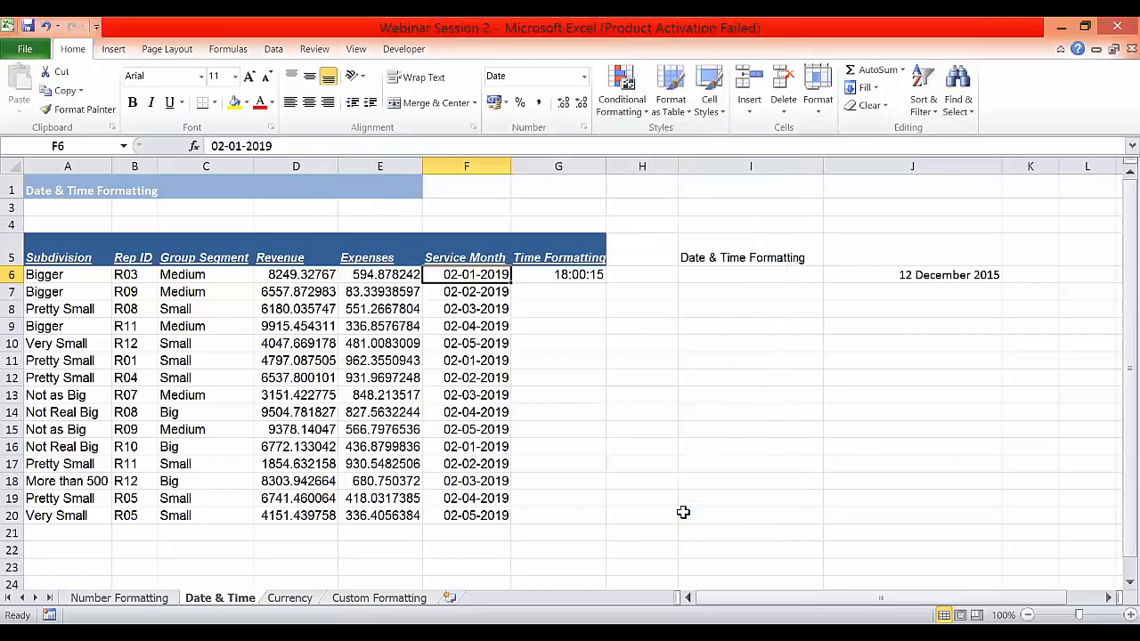
# Step: Change the date format of cell F6 to the two-digit-year type 15-03-05
pyautogui.rightClick(495, 276)
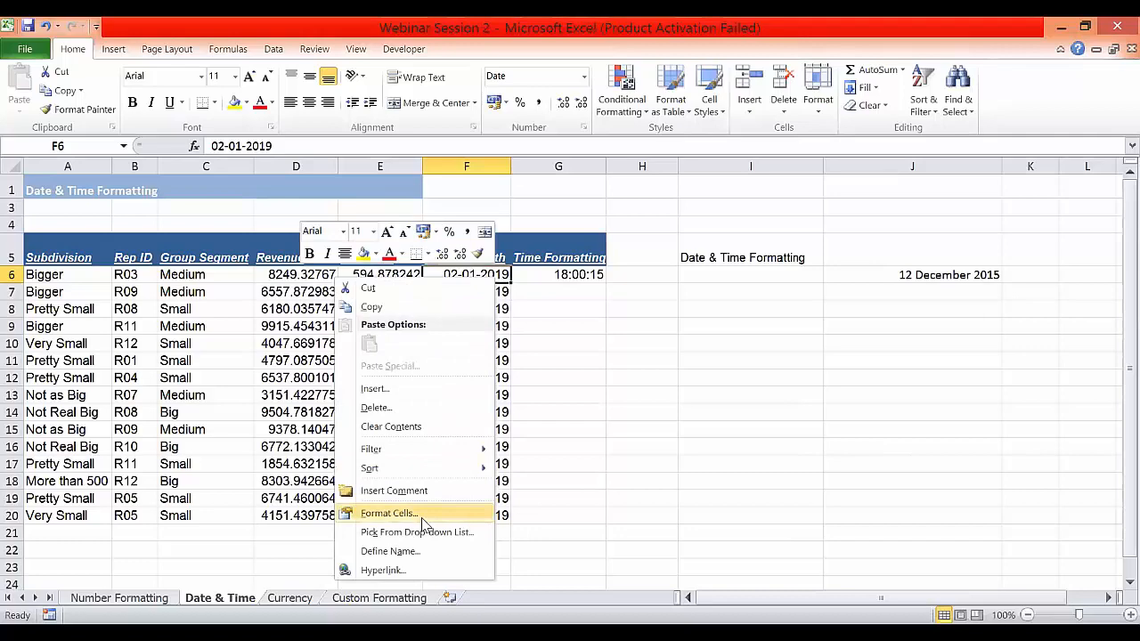
pyautogui.click(421, 514)
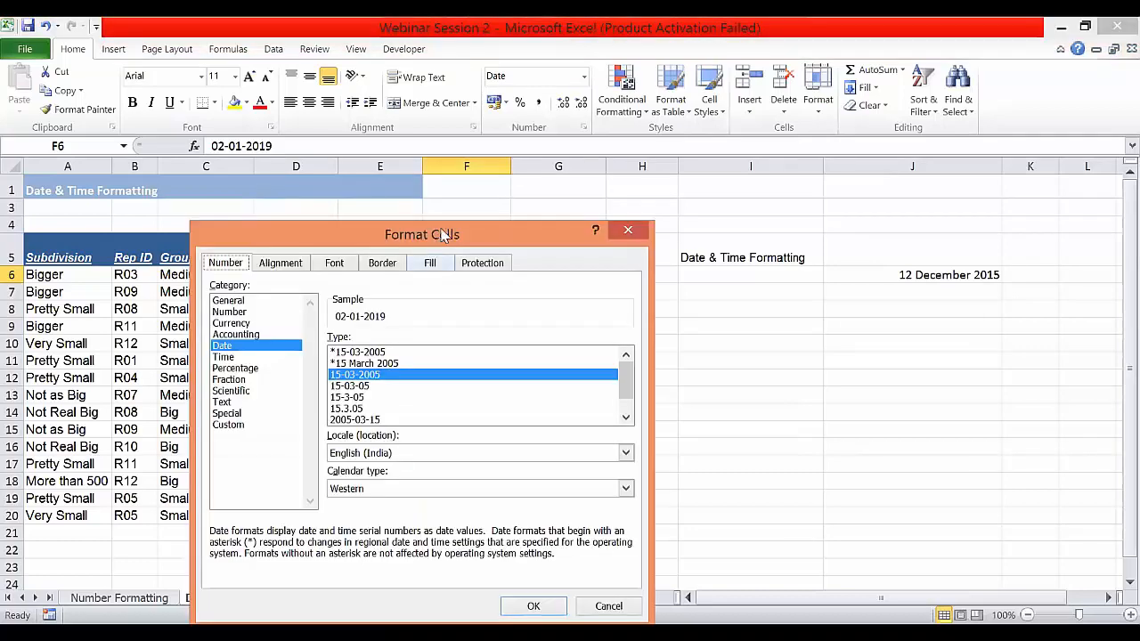
pyautogui.click(412, 319)
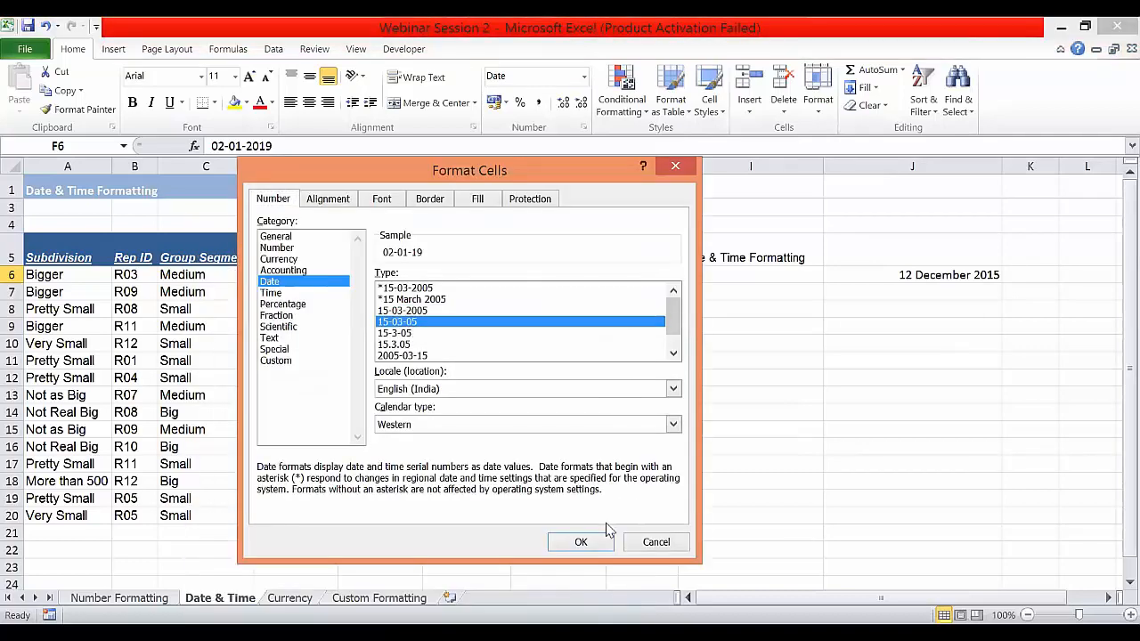
pyautogui.click(592, 541)
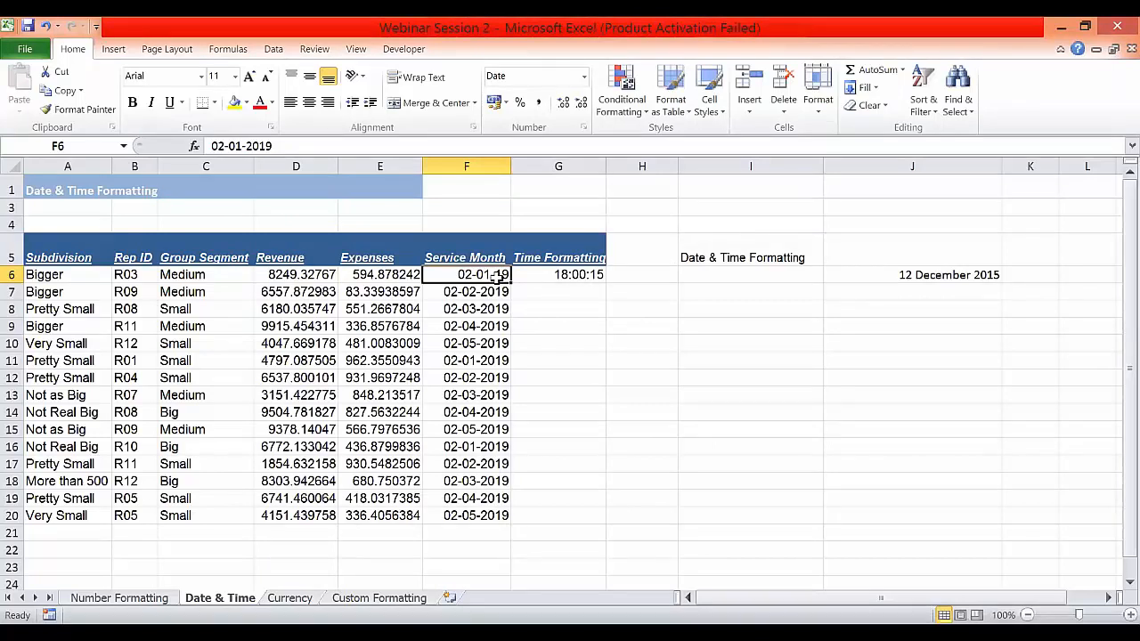
# Step: Format all Service Month dates in F6:F20 with the dotted date type 15.3.05
pyautogui.moveTo(471, 283); pyautogui.dragTo(477, 519)
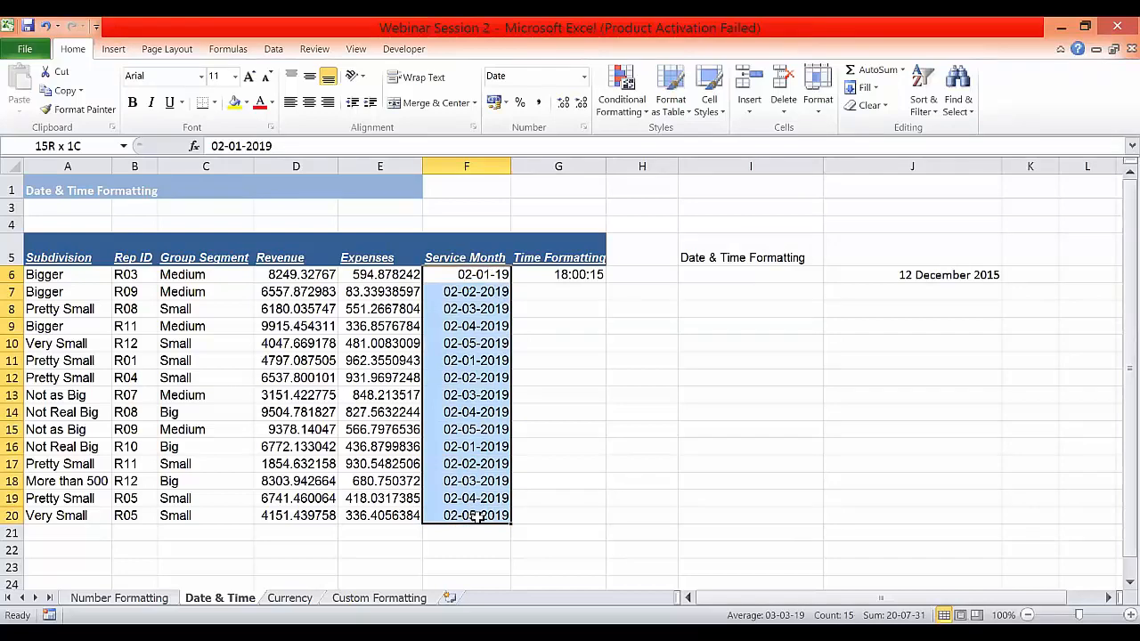
pyautogui.rightClick(477, 517)
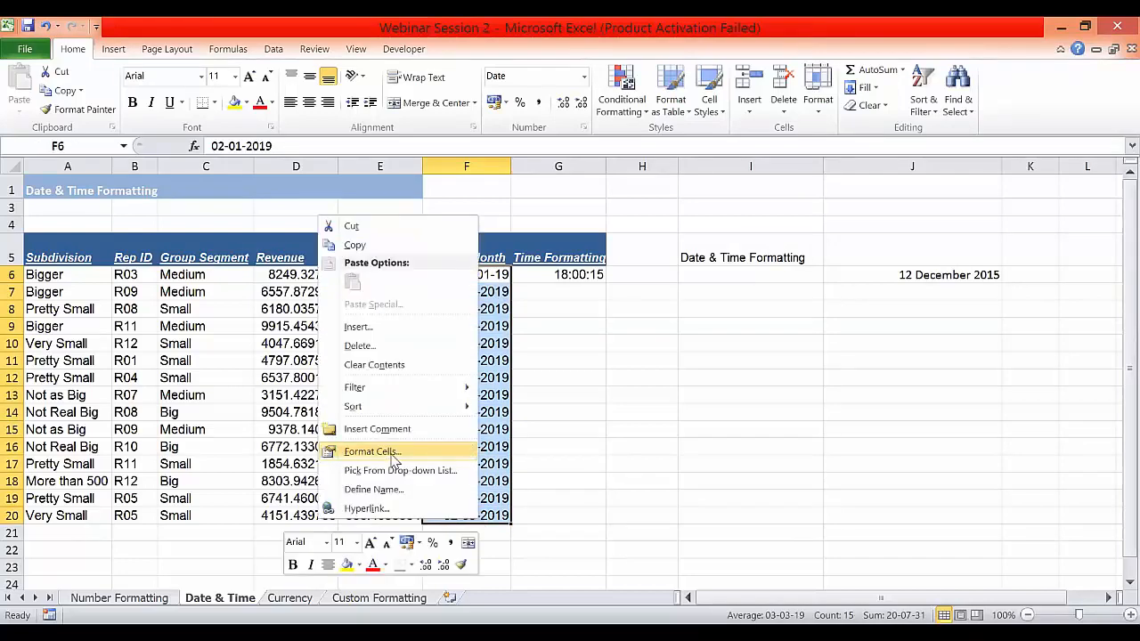
pyautogui.click(372, 452)
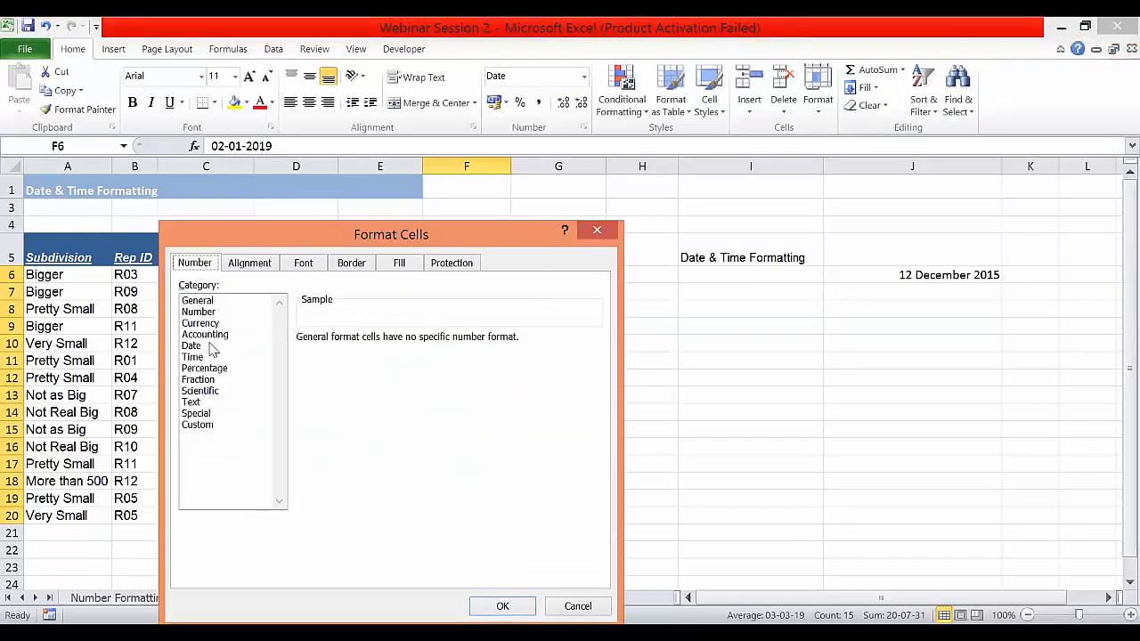
pyautogui.moveTo(411, 234); pyautogui.dragTo(399, 172)
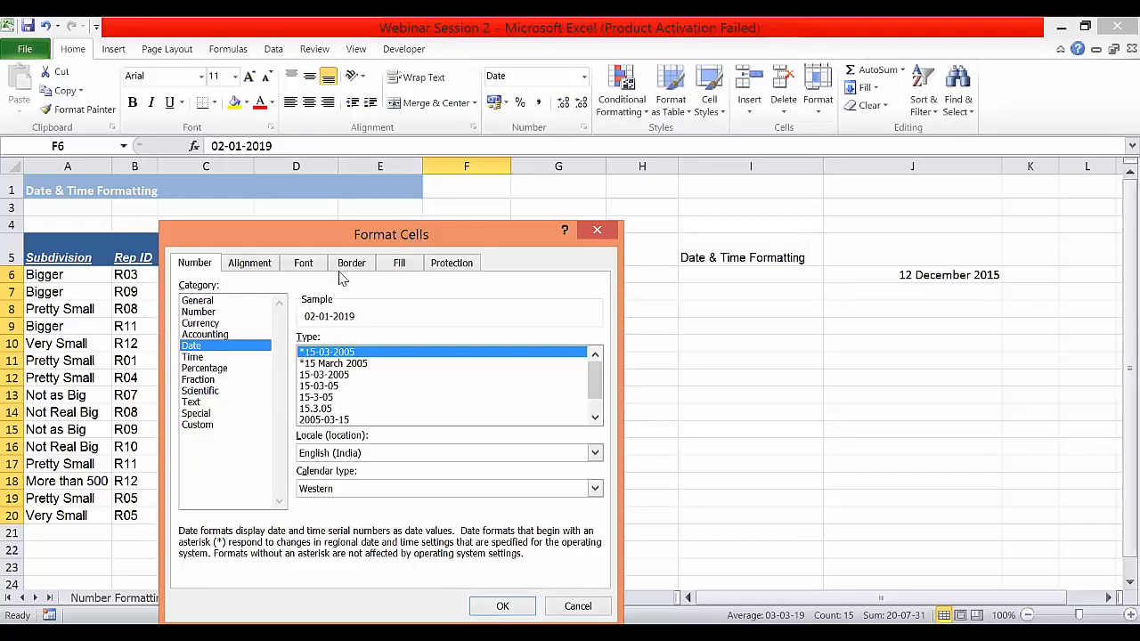
pyautogui.click(321, 347)
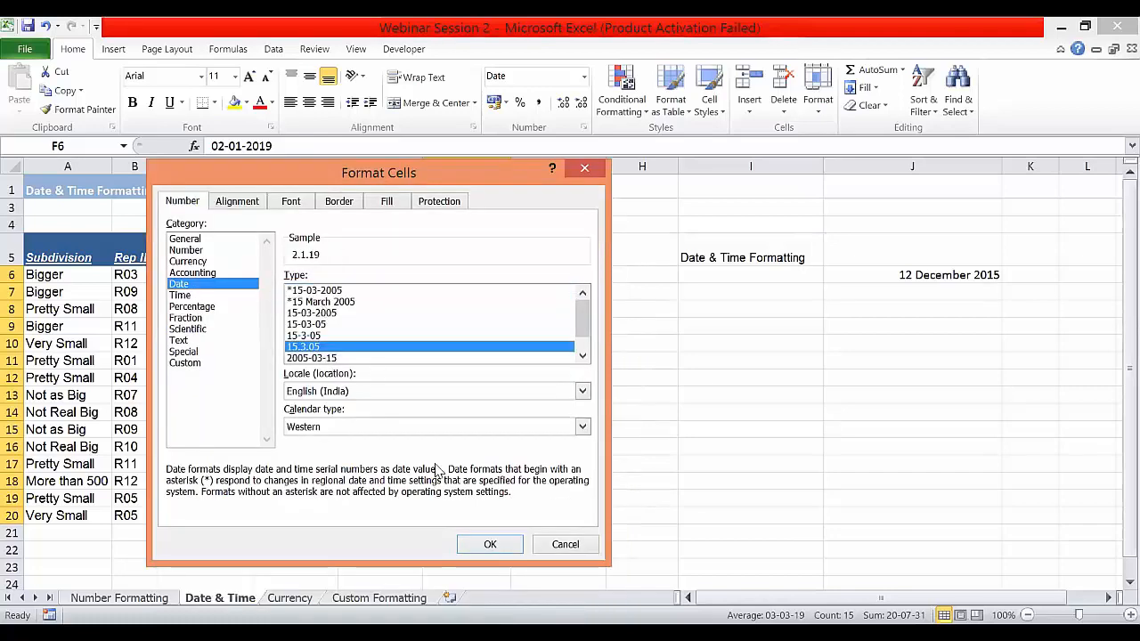
pyautogui.click(490, 544)
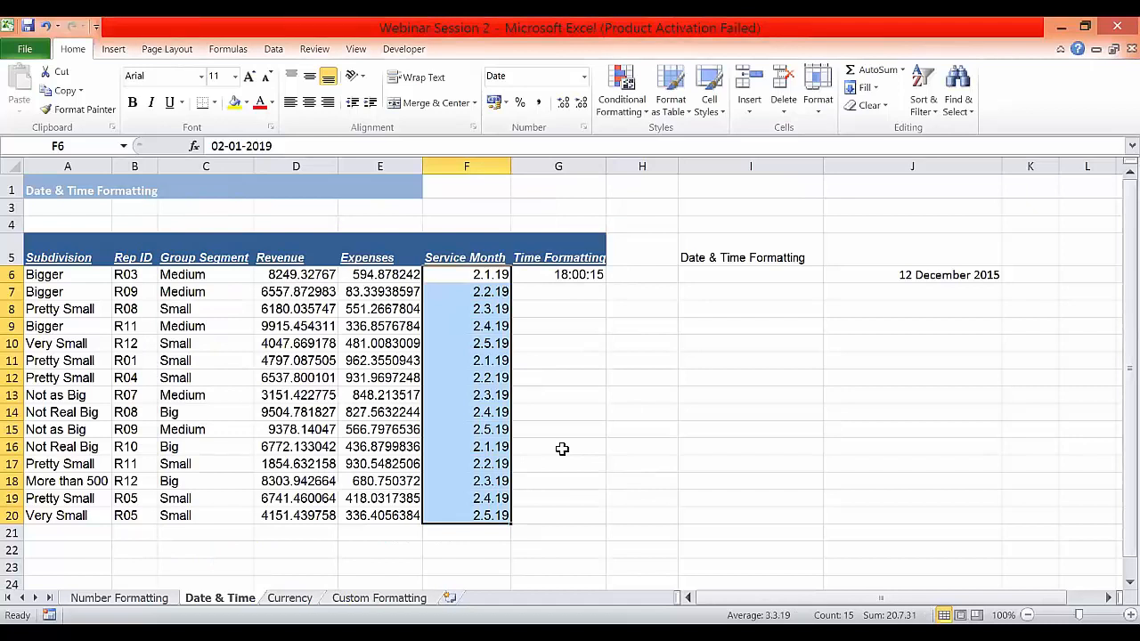
pyautogui.click(558, 446)
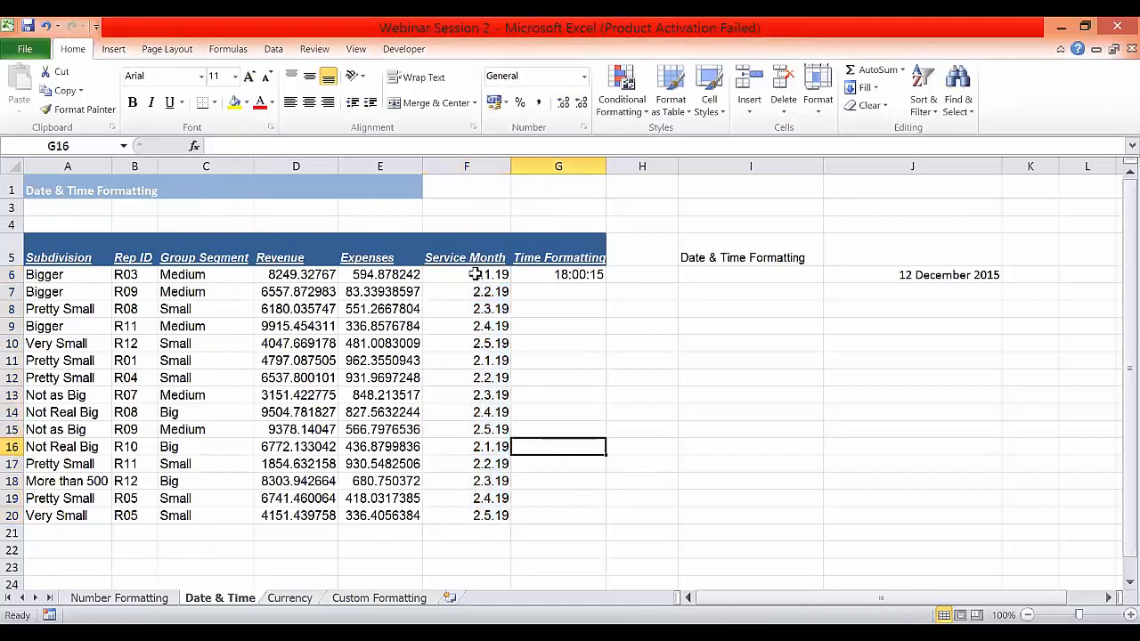
# Step: Format the Service Month dates in F6:F20 with the long date type *15 March 2005
pyautogui.moveTo(476, 274); pyautogui.dragTo(479, 515)
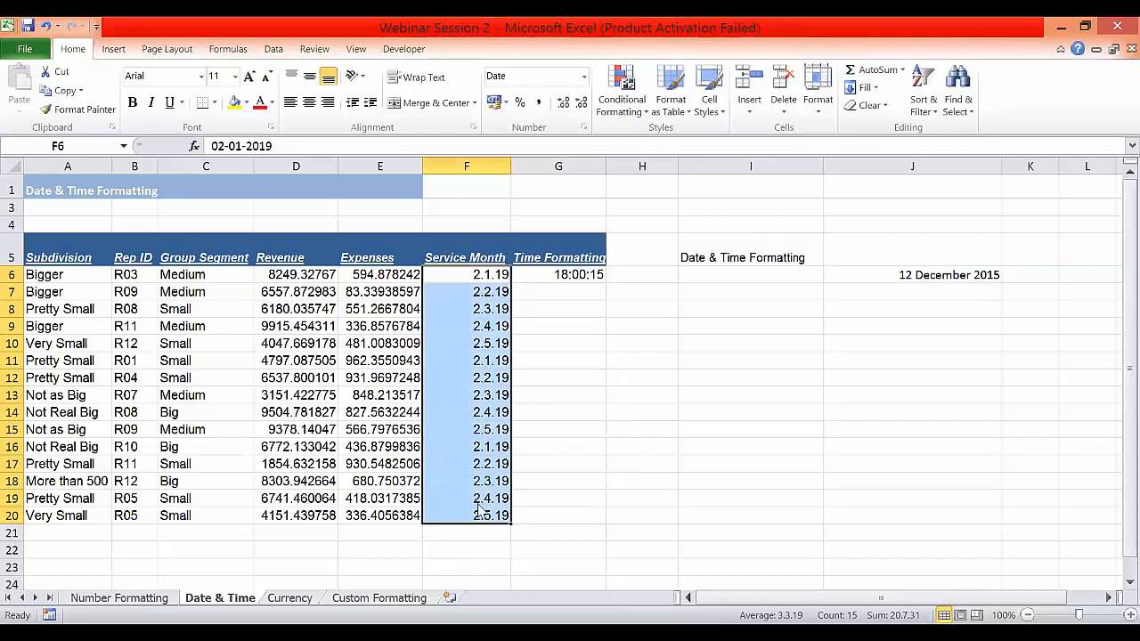
pyautogui.rightClick(479, 511)
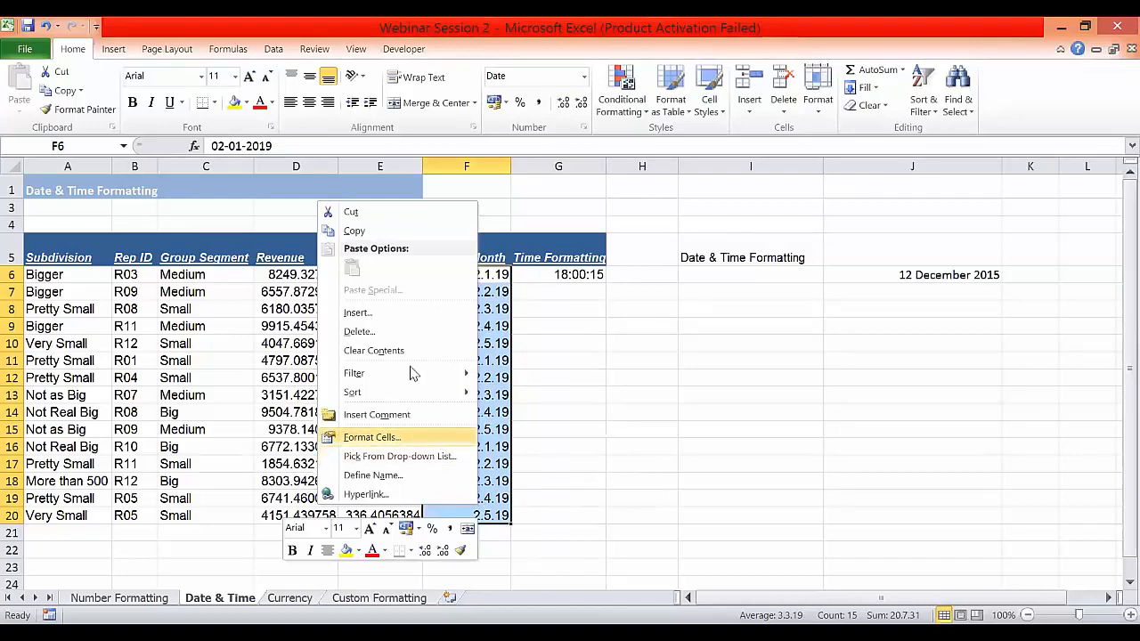
pyautogui.click(437, 438)
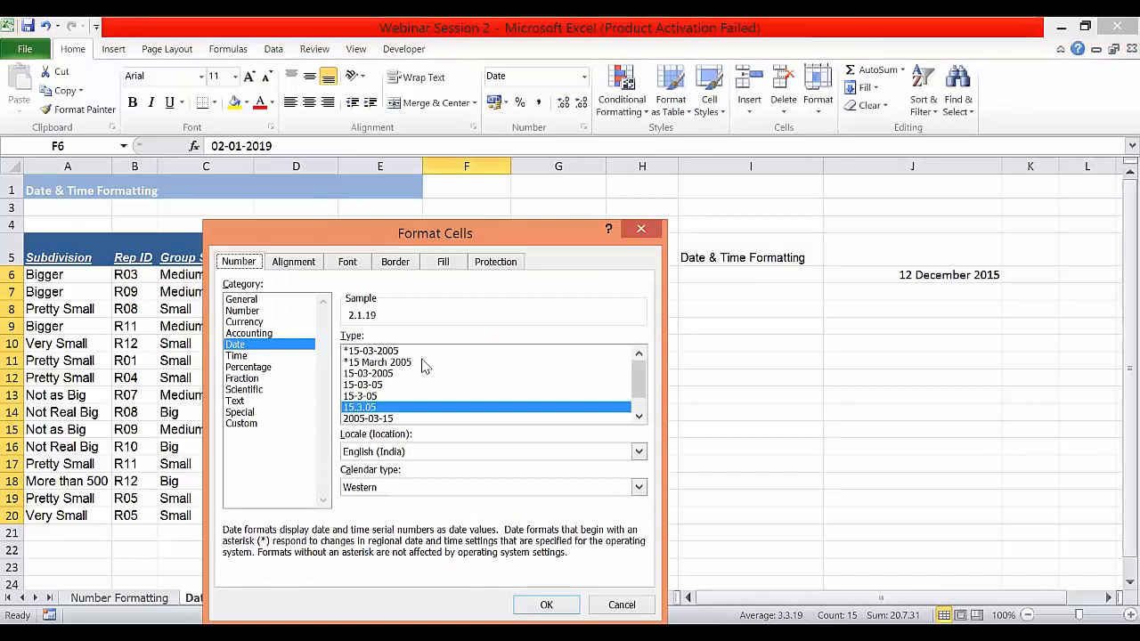
pyautogui.click(424, 363)
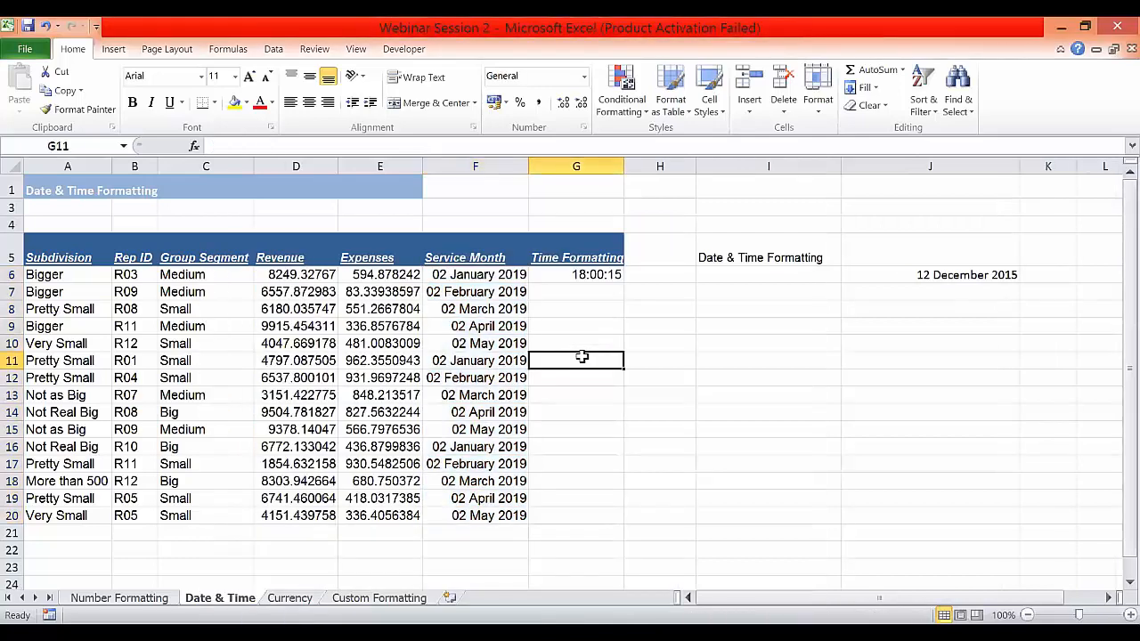
# Step: Calculate the days between the first two Service Month dates in cell H7 with the formula =F7-F6
pyautogui.click(495, 276)
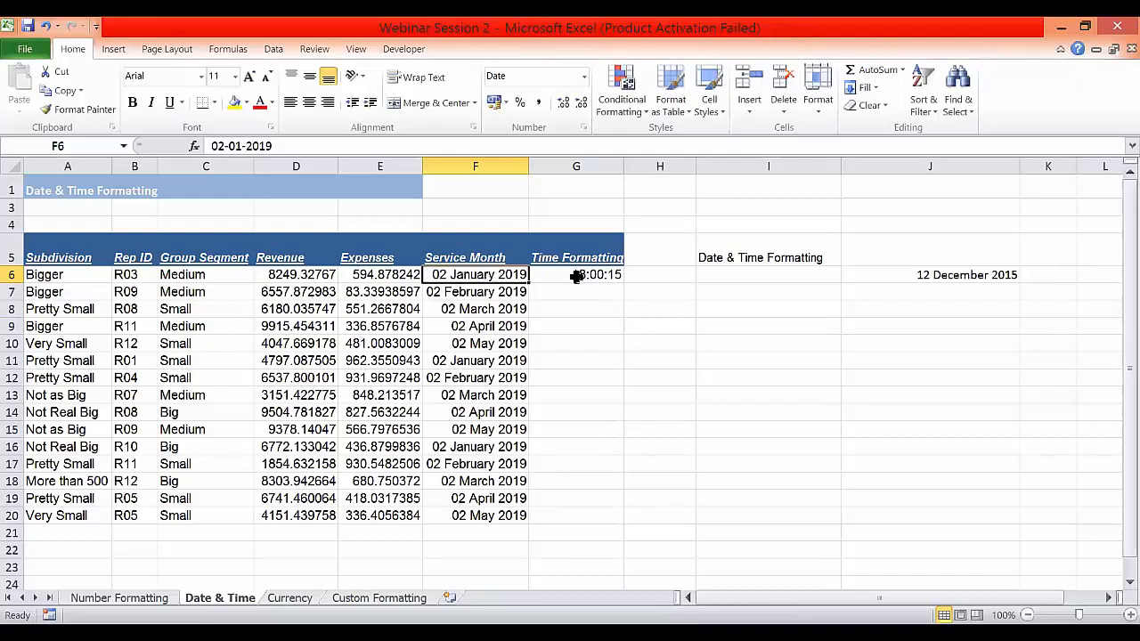
pyautogui.click(470, 294)
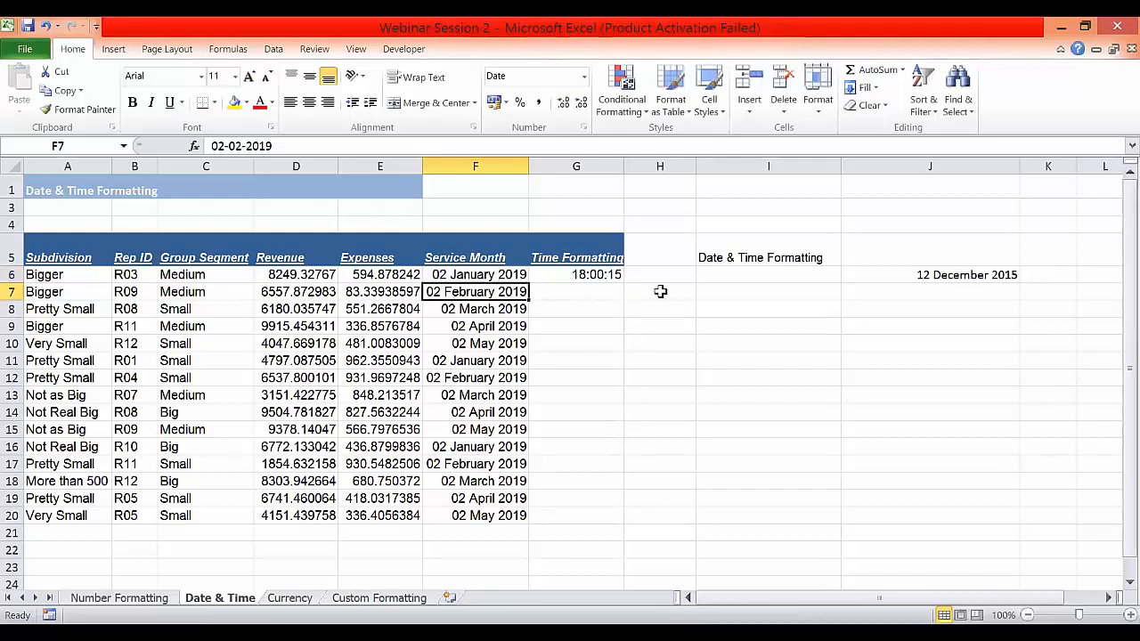
pyautogui.click(660, 291)
pyautogui.write('=')
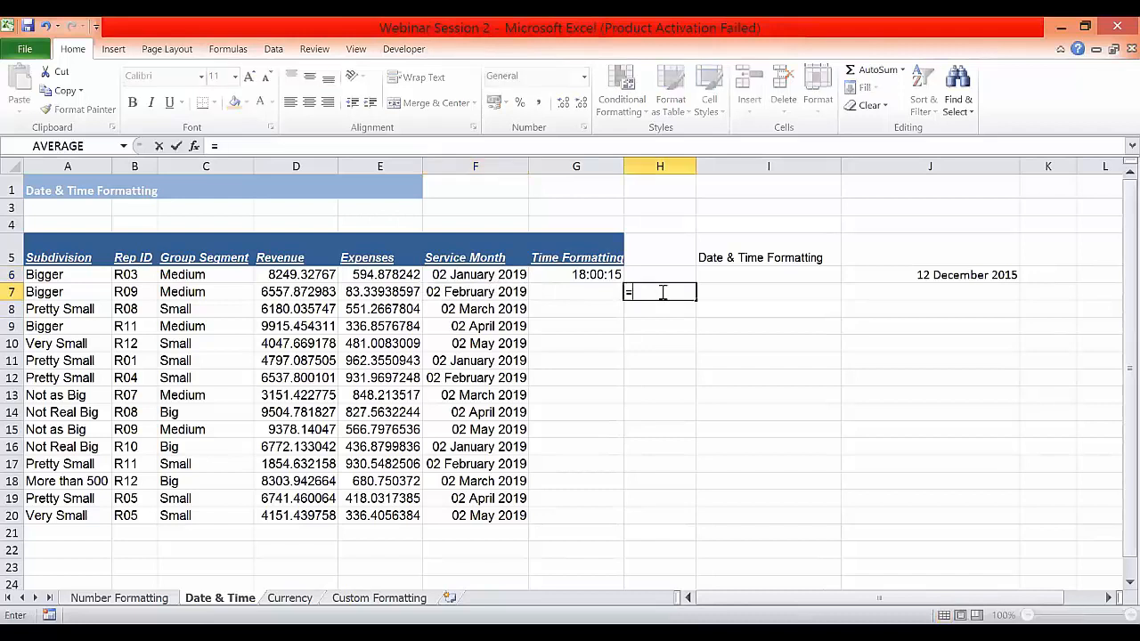
pyautogui.click(496, 295)
pyautogui.write('-')
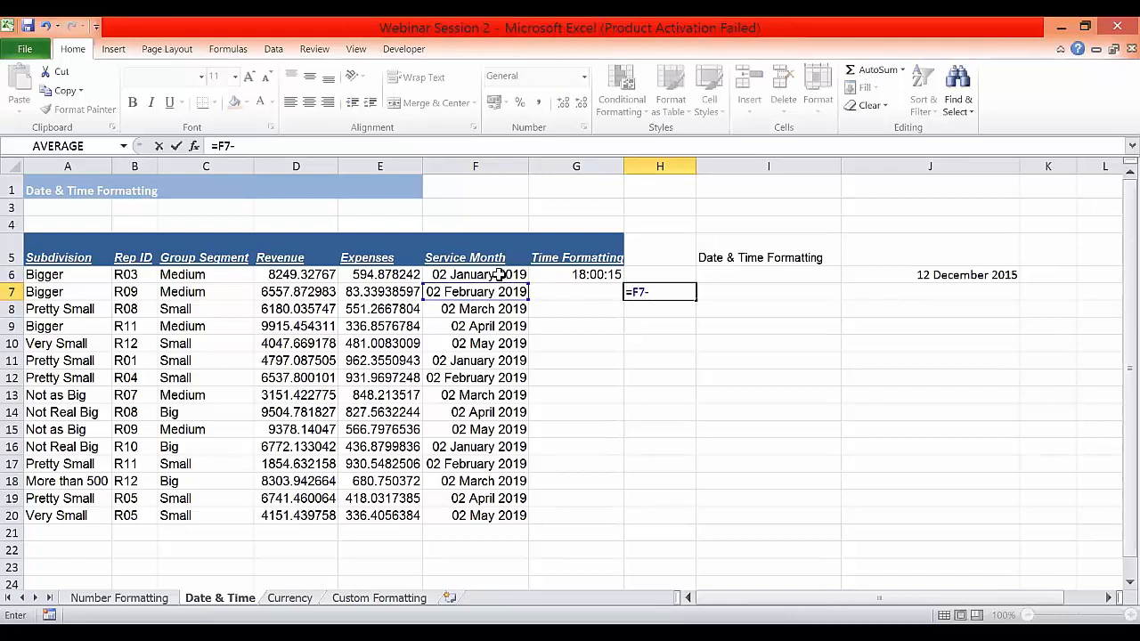
pyautogui.click(498, 274)
pyautogui.press('Return')
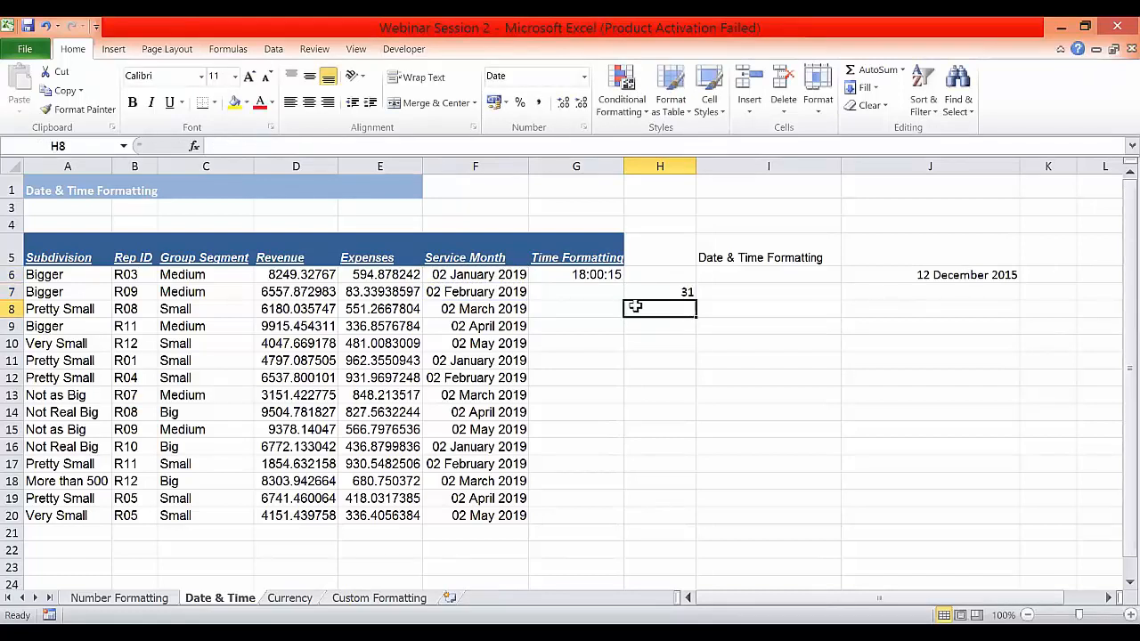
pyautogui.click(667, 290)
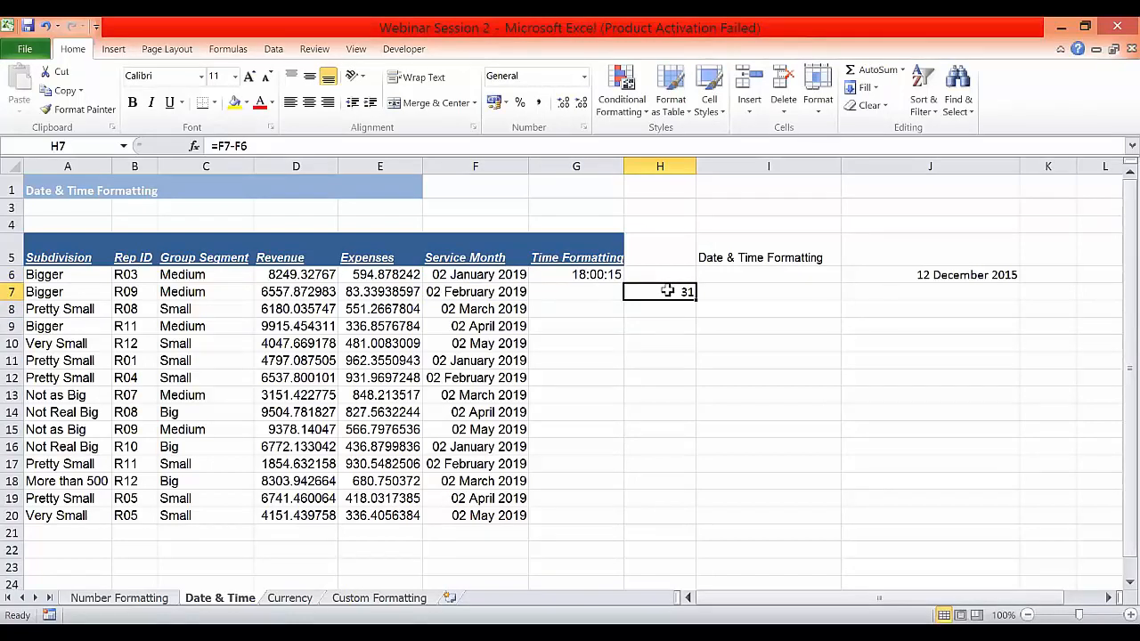
pyautogui.click(492, 292)
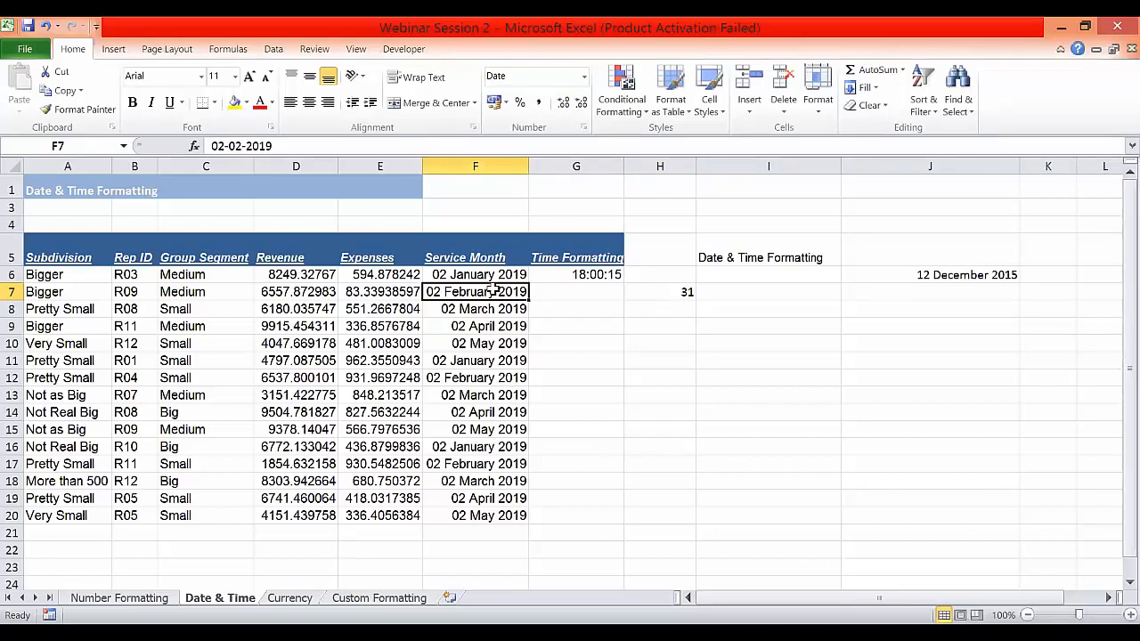
pyautogui.click(677, 292)
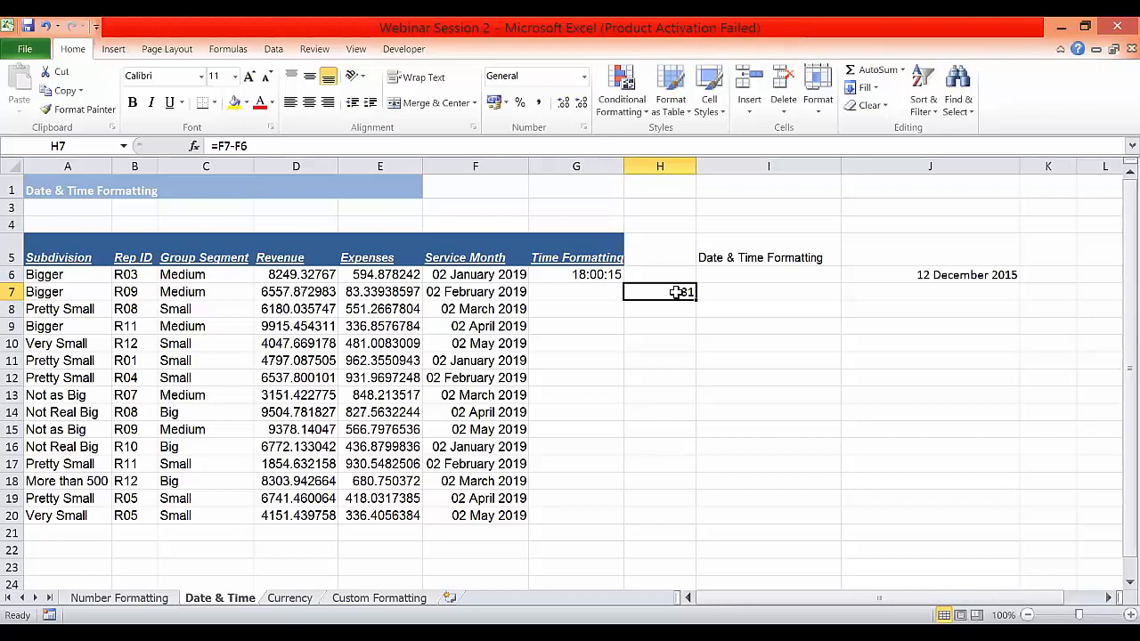
pyautogui.click(501, 274)
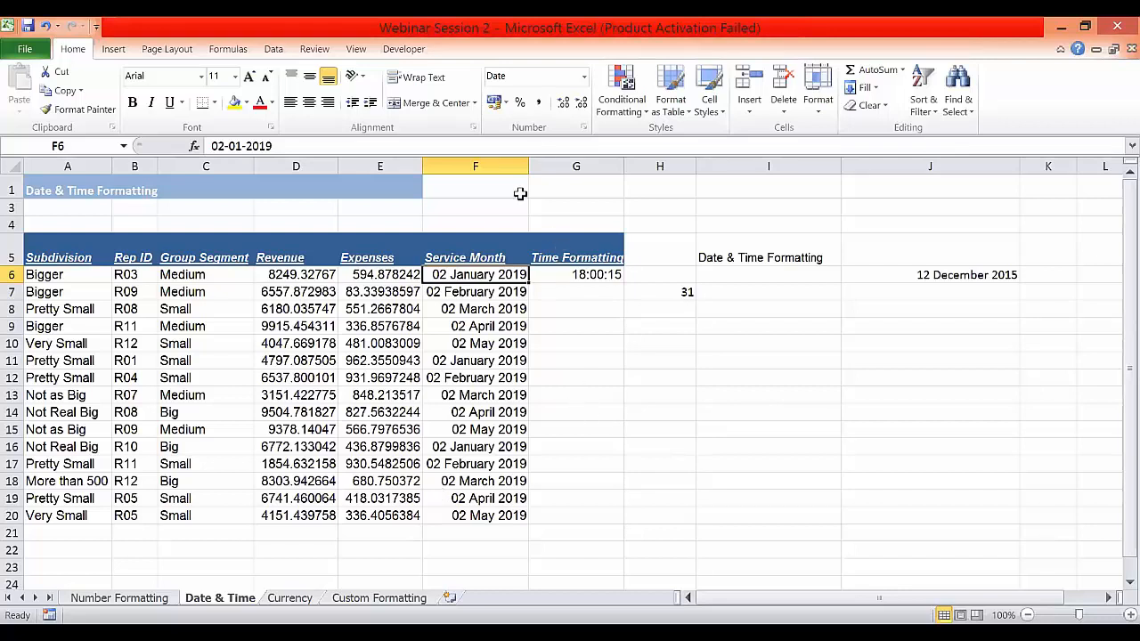
# Step: Replace the time in cell G6 under Time Formatting with 09:09:23
pyautogui.press('Right')
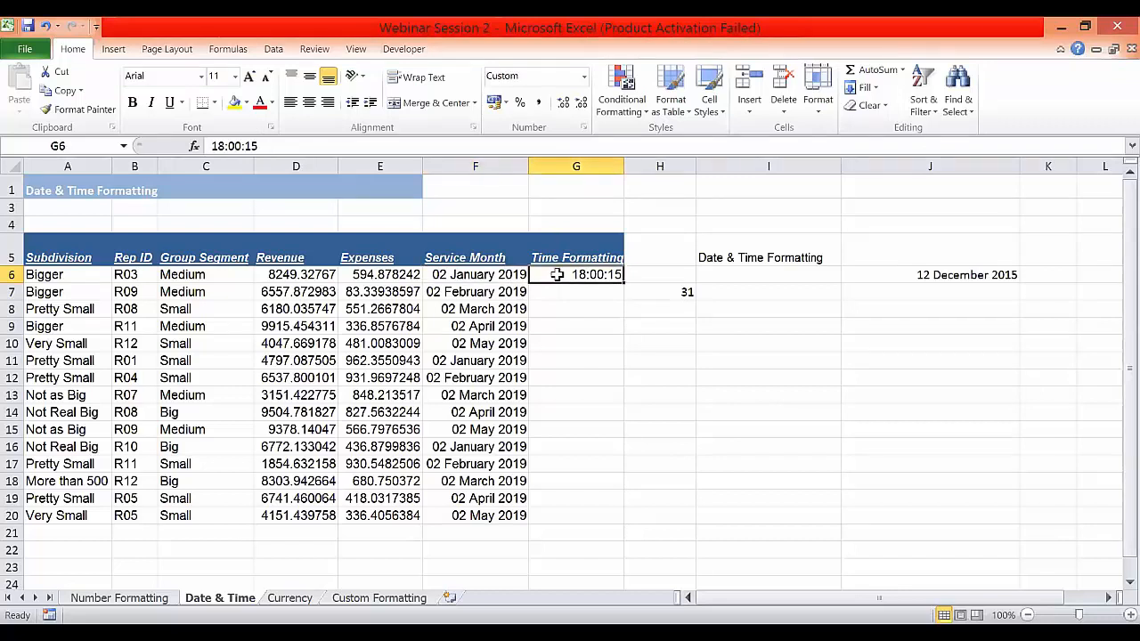
pyautogui.press('Delete')
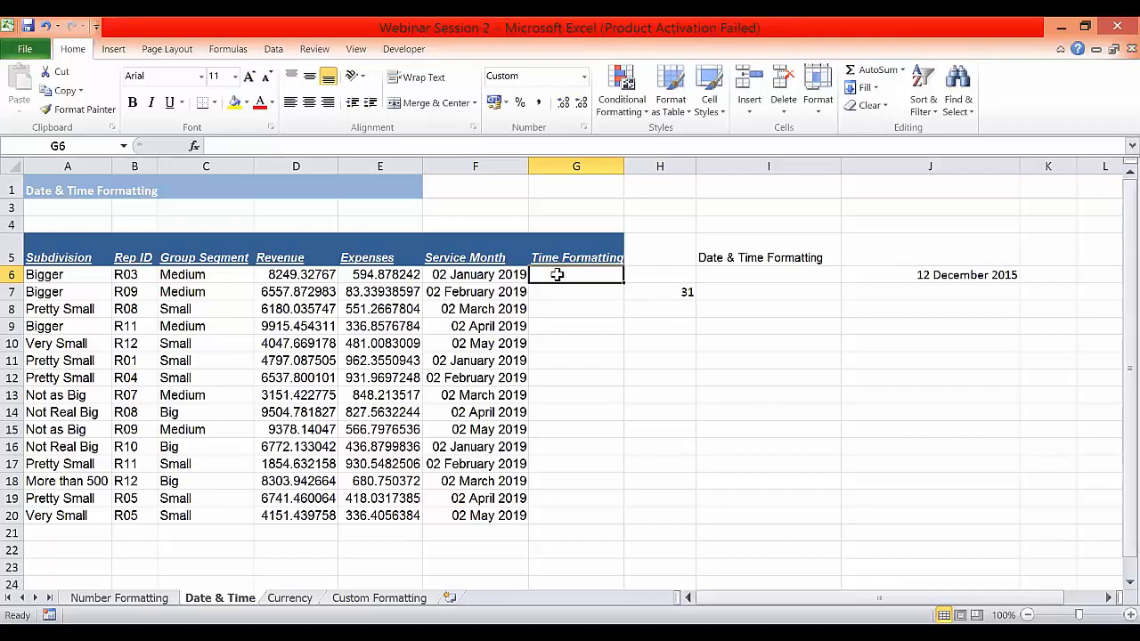
pyautogui.write('09')
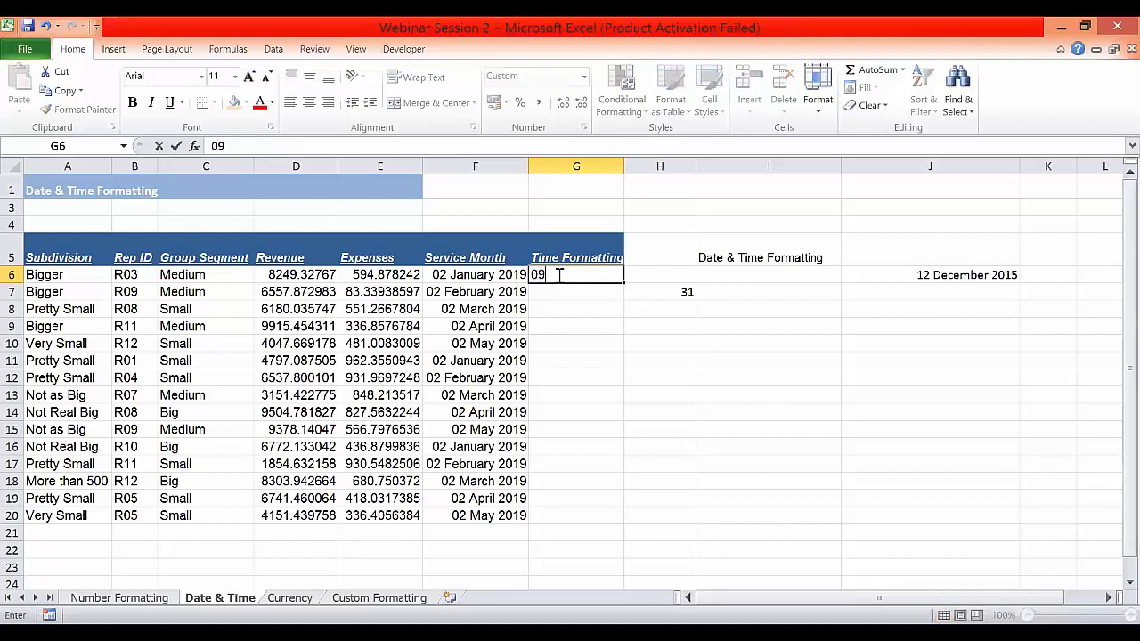
pyautogui.write(':09:')
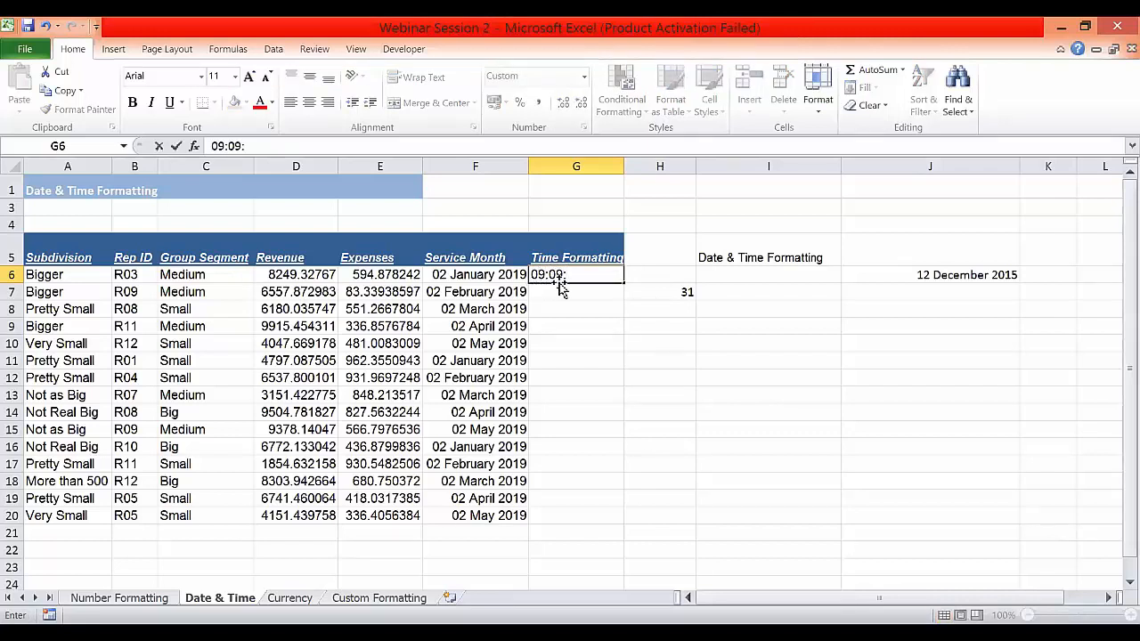
pyautogui.write('23')
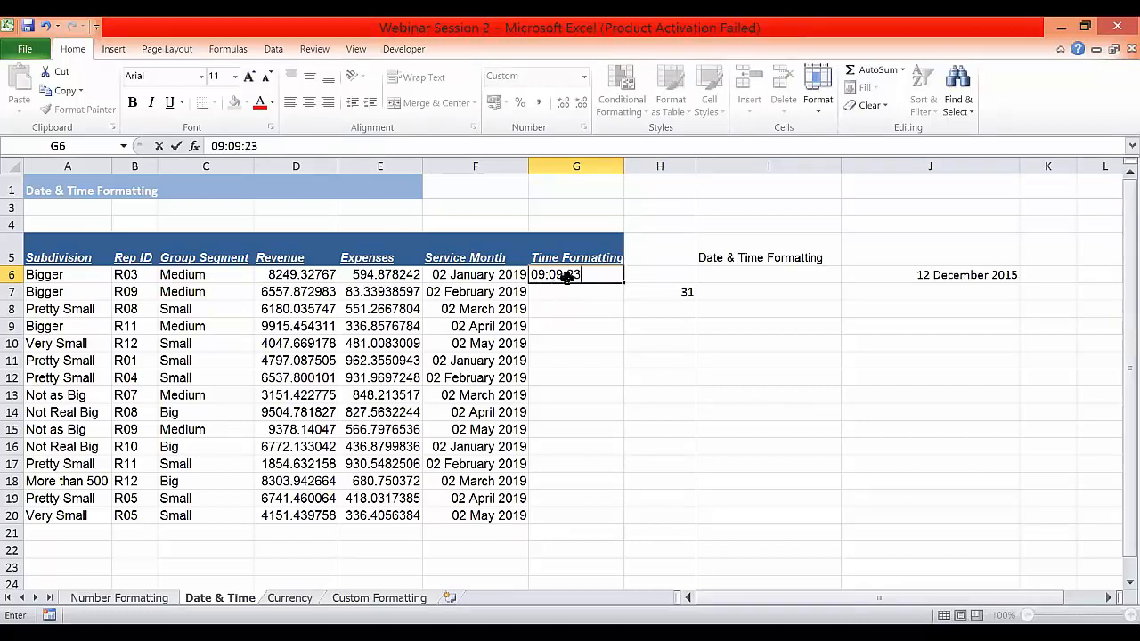
pyautogui.hotkey('ctrl', 'Return')
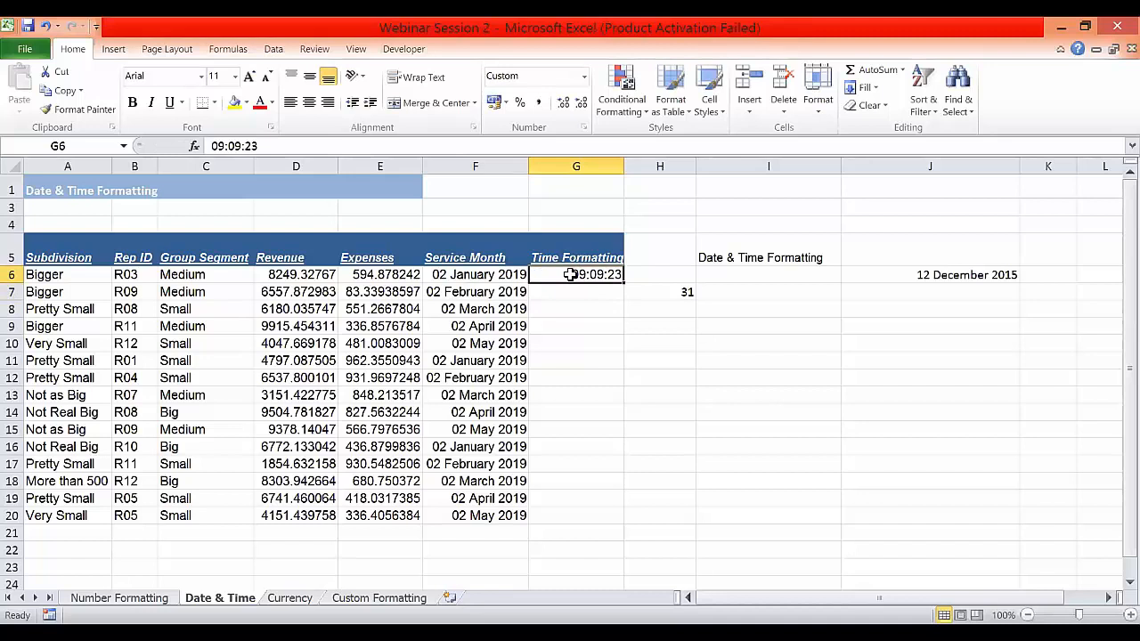
# Step: Format cell G6 as Time, preview the 12-hour and 24-hour types, and apply the first 13:30:55 type without an asterisk
pyautogui.click(584, 80)
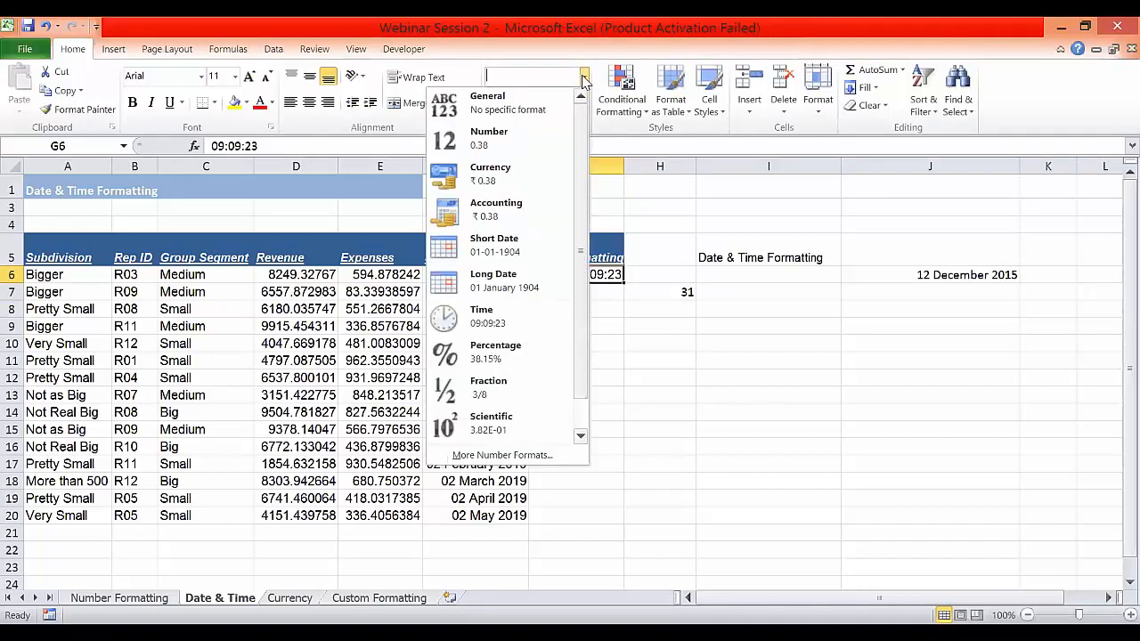
pyautogui.click(479, 318)
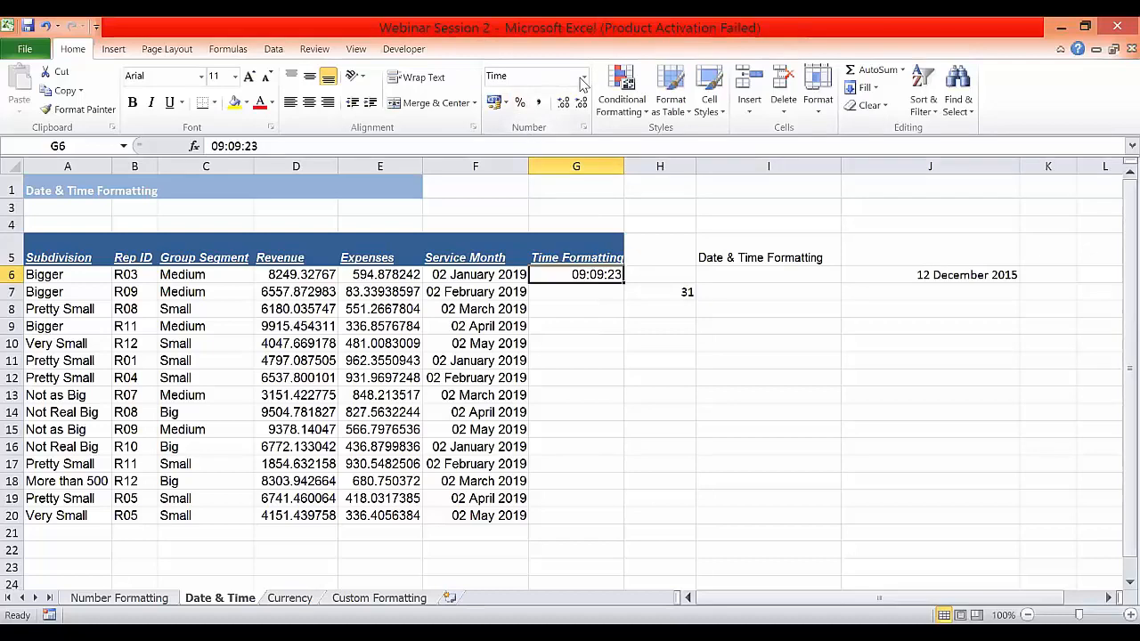
pyautogui.click(583, 129)
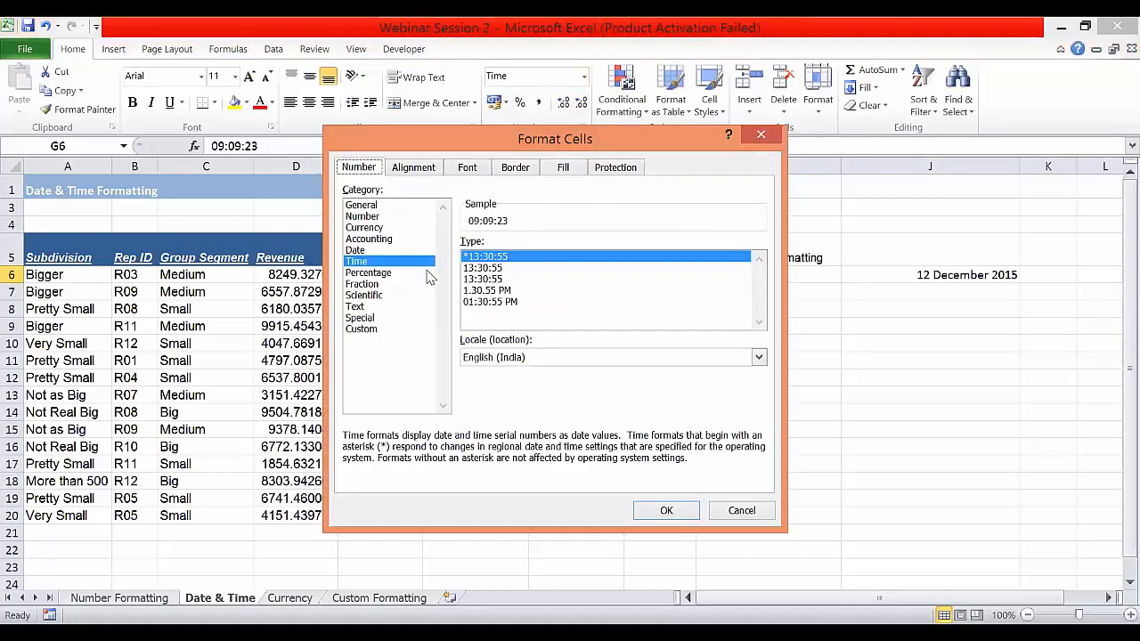
pyautogui.click(501, 291)
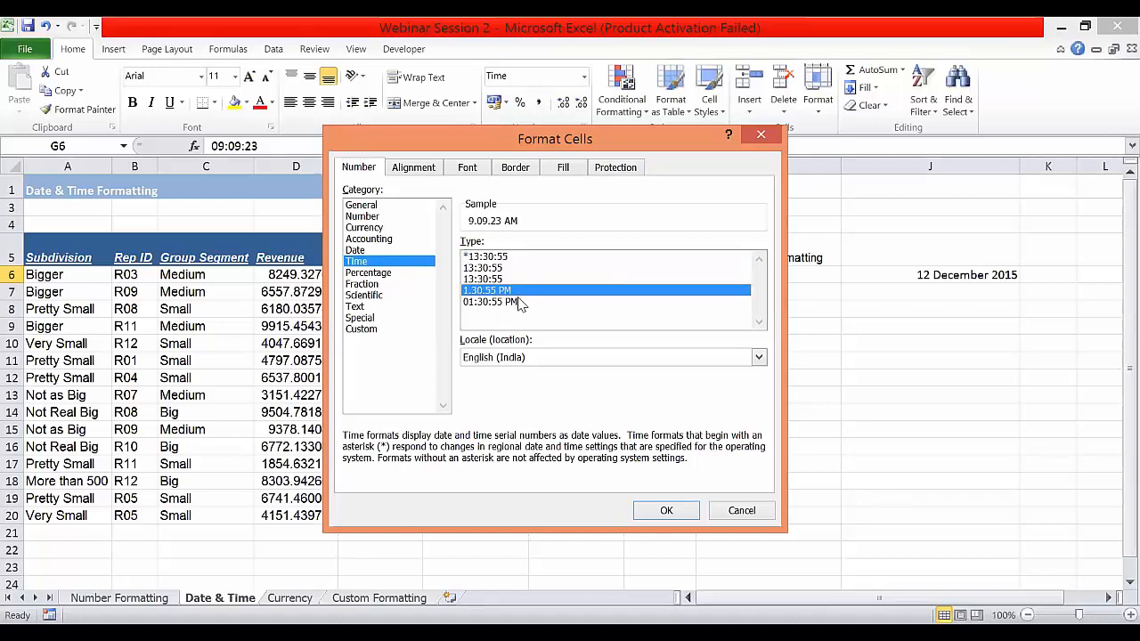
pyautogui.click(521, 301)
pyautogui.press('Up')
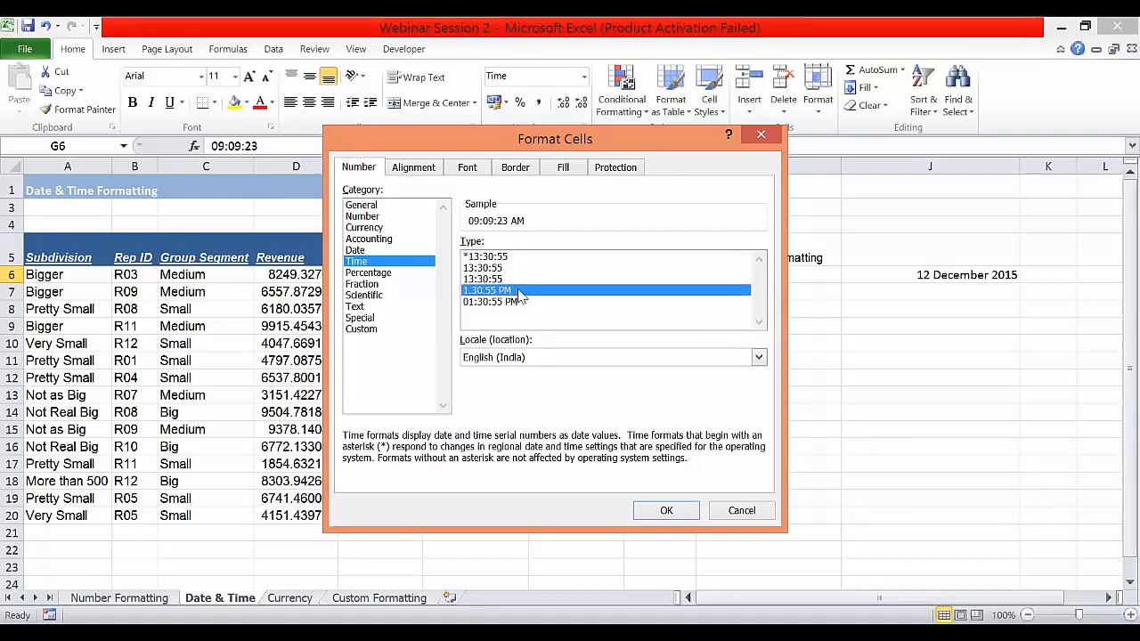
pyautogui.click(521, 303)
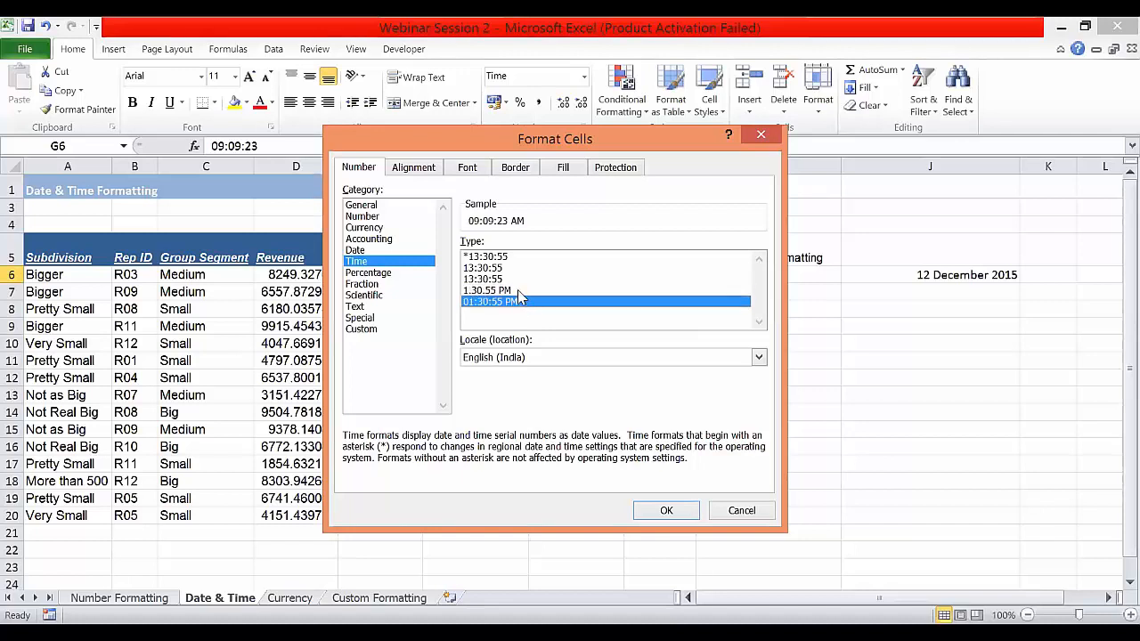
pyautogui.click(521, 294)
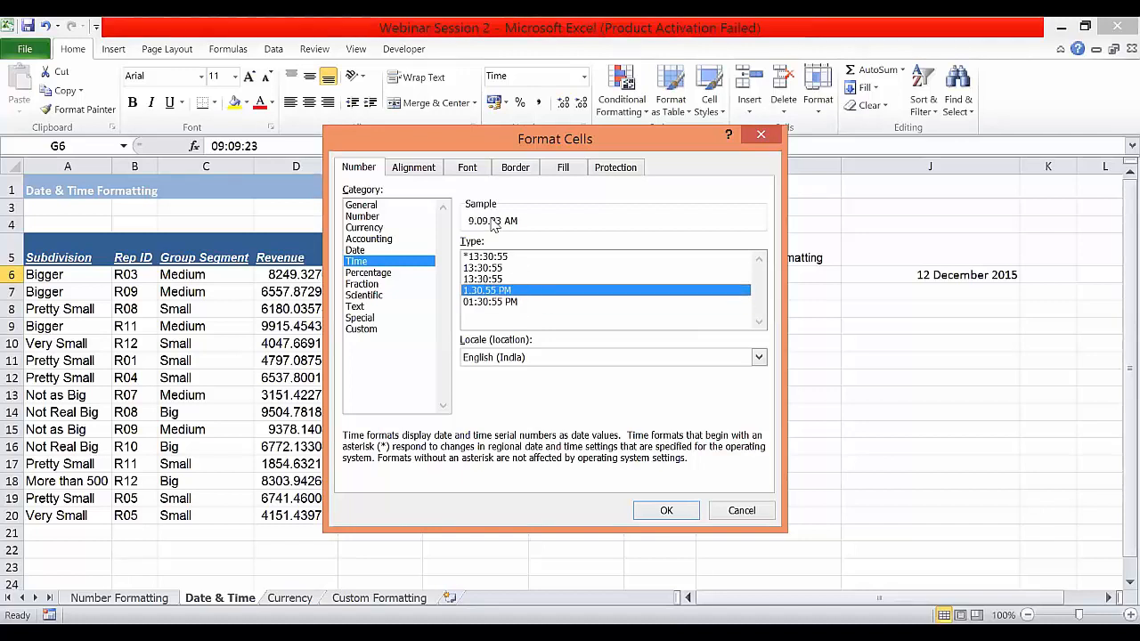
pyautogui.click(504, 269)
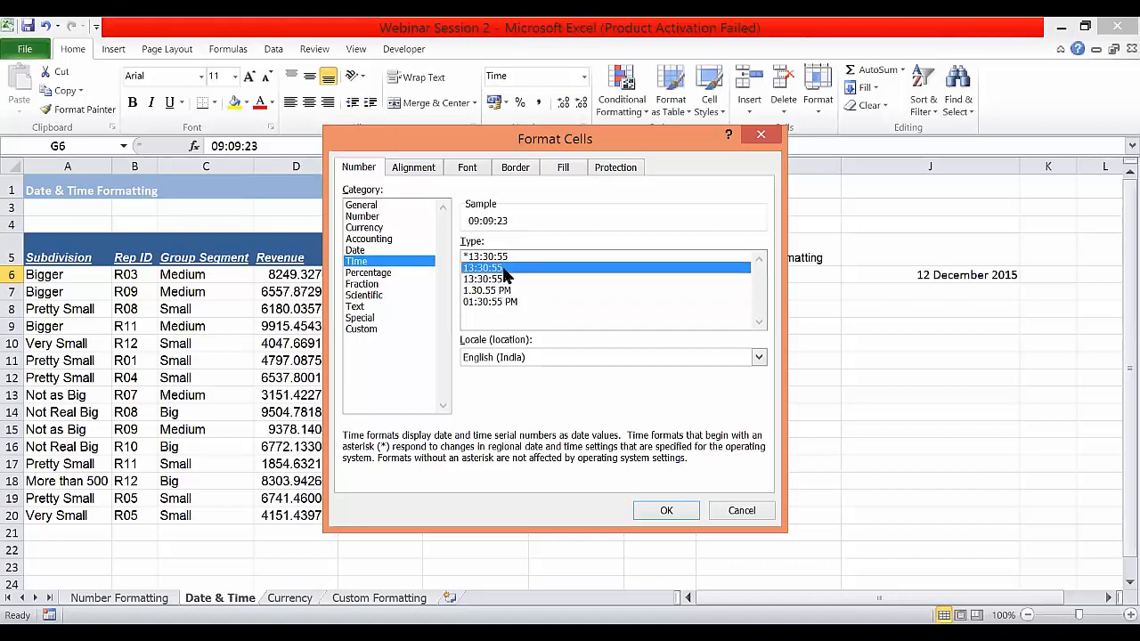
pyautogui.click(507, 279)
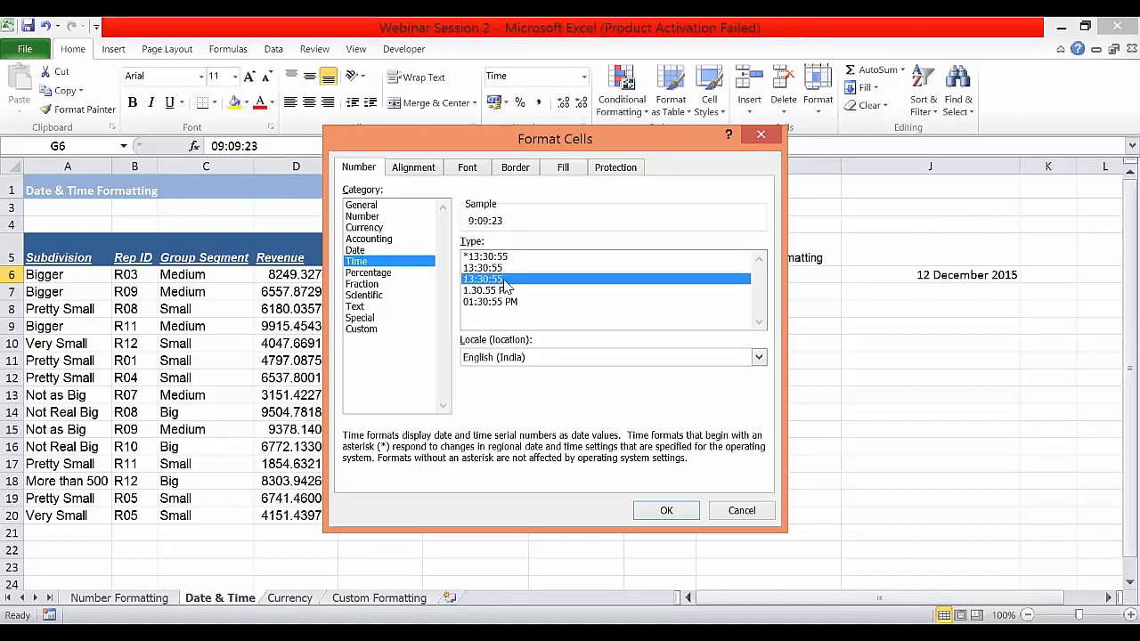
pyautogui.click(509, 270)
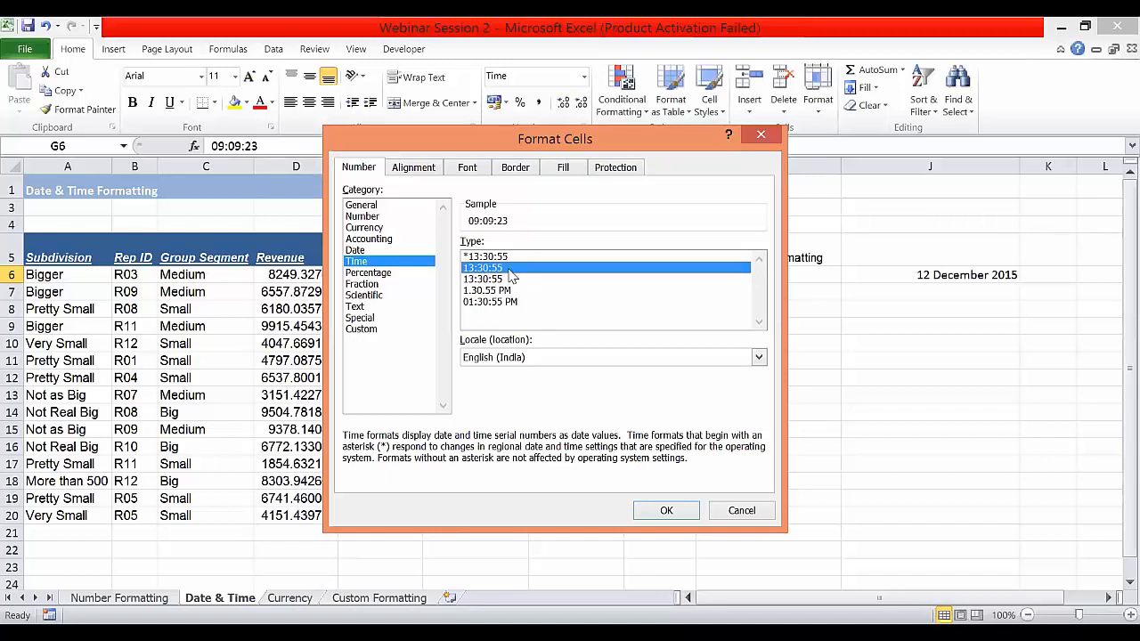
pyautogui.click(658, 513)
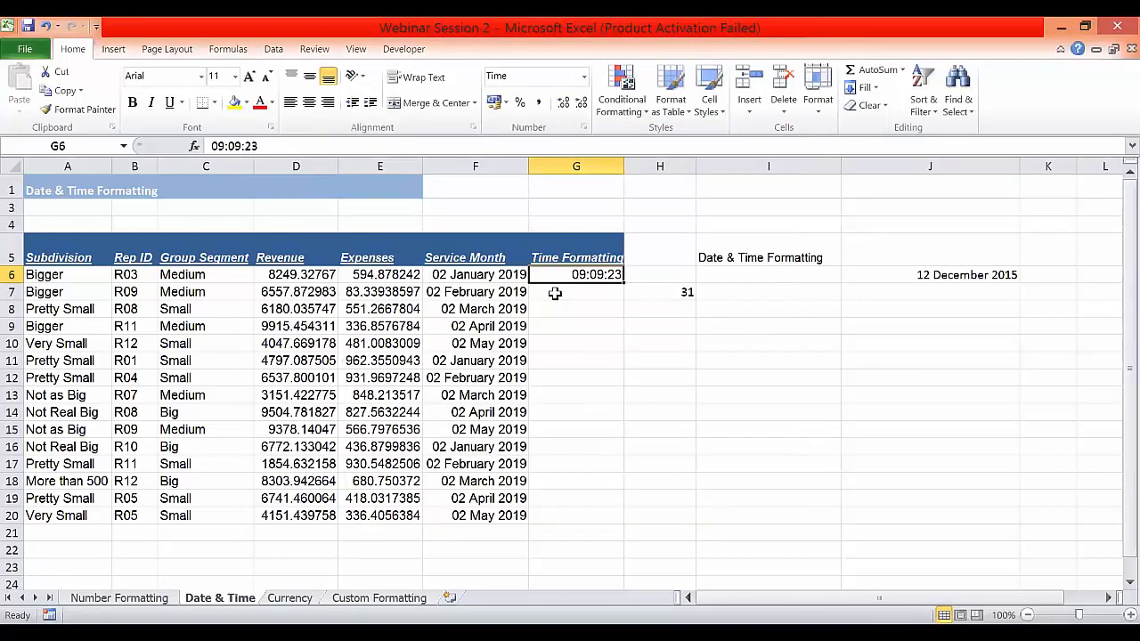
# Step: Enter the time 19:09:23 in cell G7
pyautogui.click(557, 292)
pyautogui.write('19:')
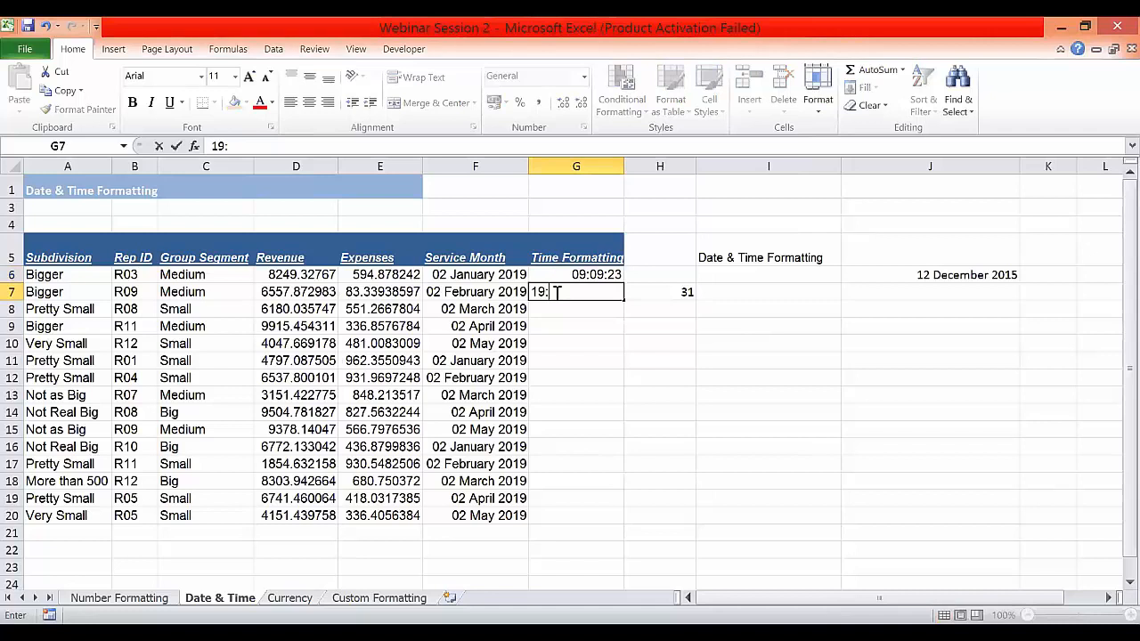
pyautogui.write('09:23')
pyautogui.press('Return')
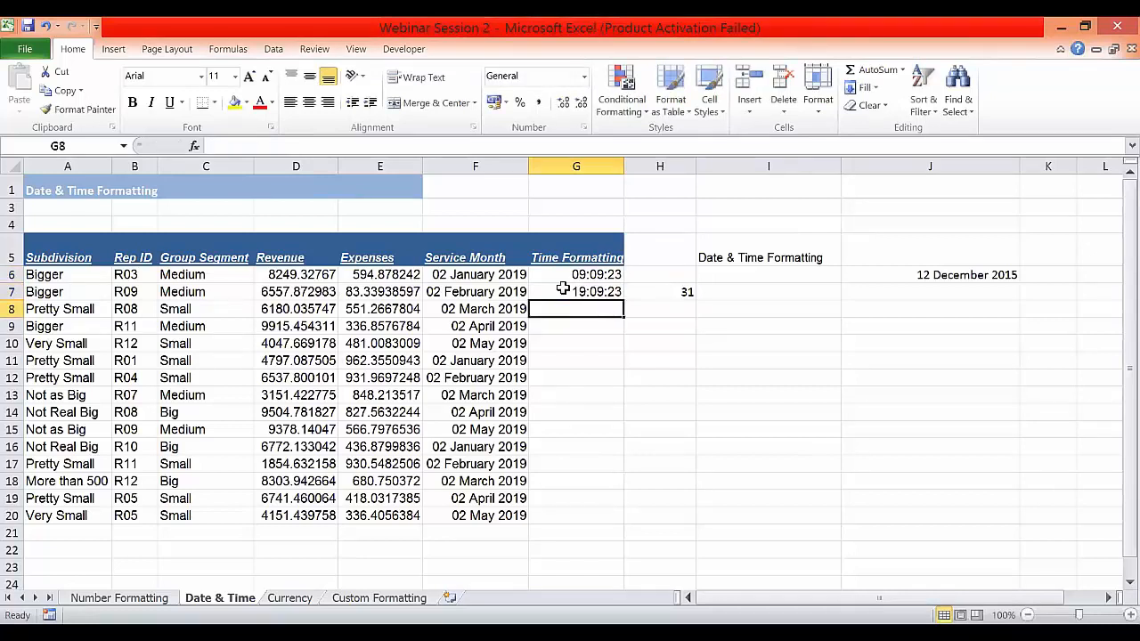
# Step: Format the times in G6:G7 with the 12-hour time type 1.30.55 PM and check both cells
pyautogui.moveTo(572, 272); pyautogui.dragTo(590, 290)
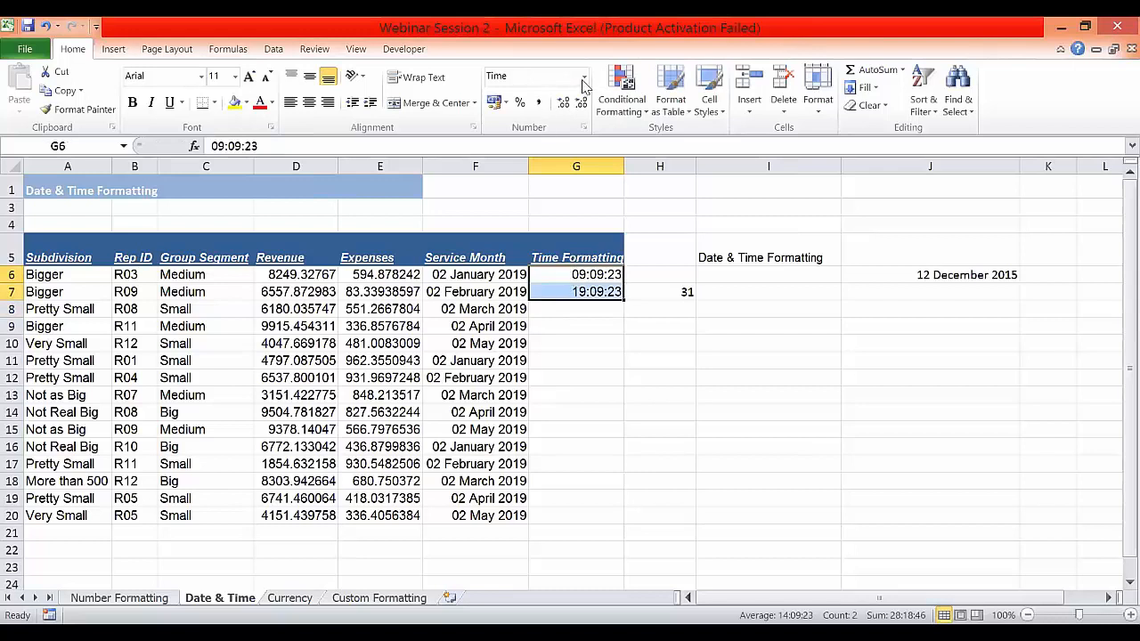
pyautogui.click(584, 131)
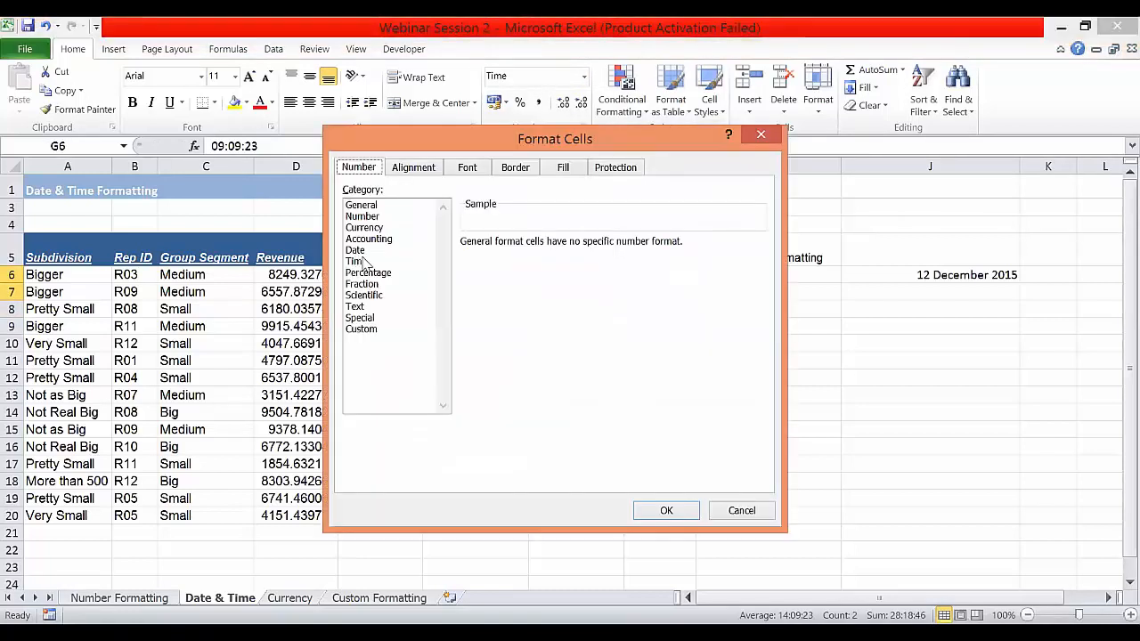
pyautogui.click(357, 261)
pyautogui.click(506, 292)
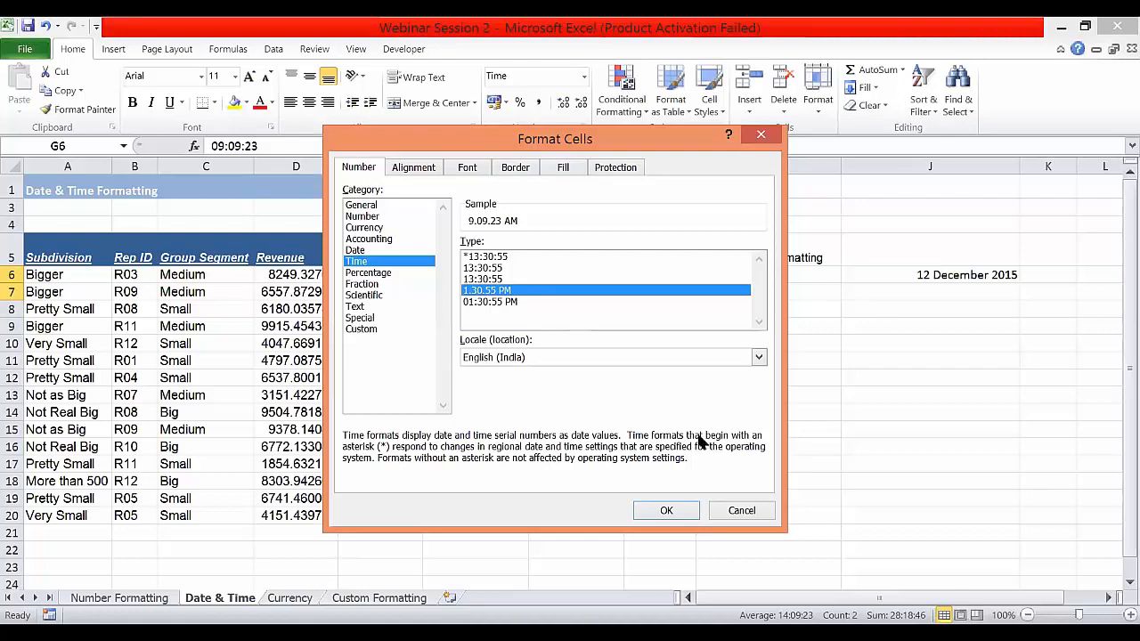
pyautogui.click(666, 509)
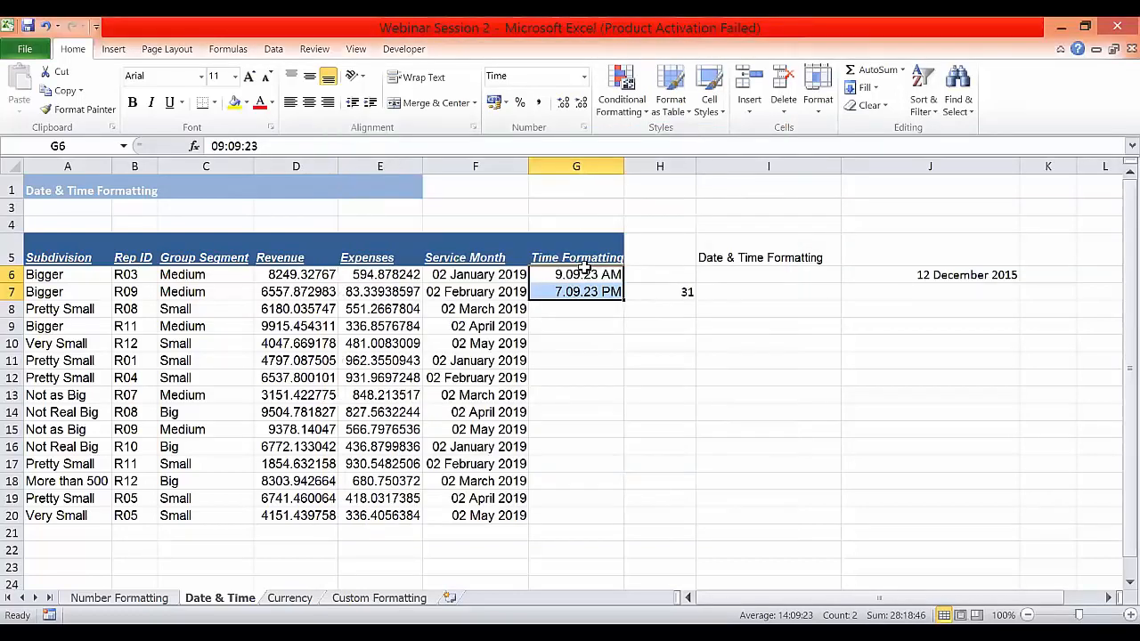
pyautogui.click(587, 274)
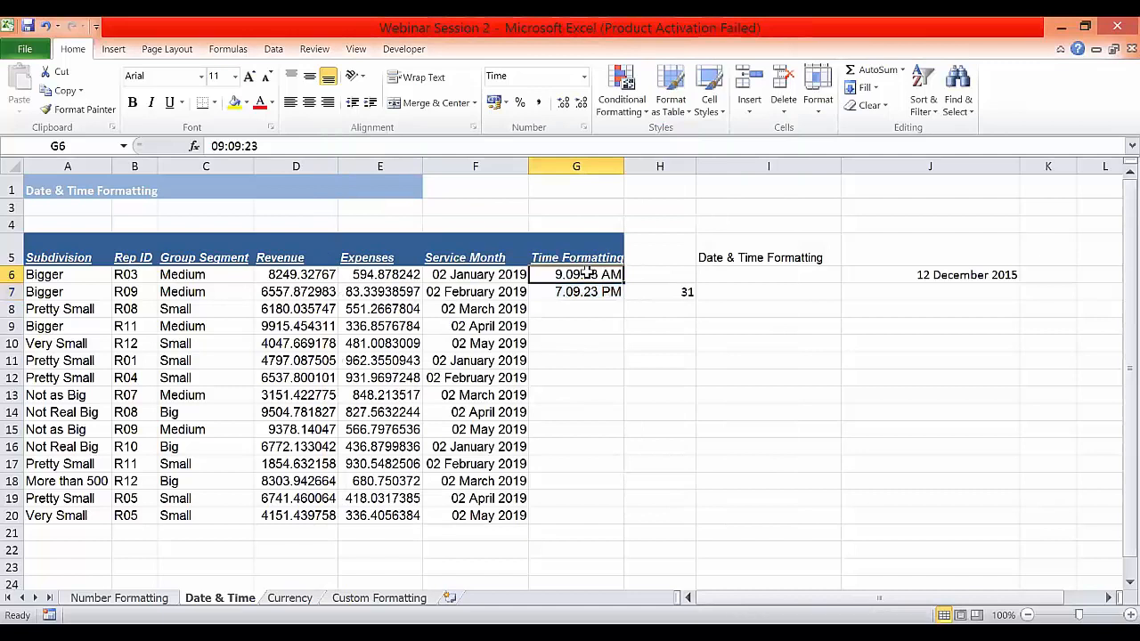
pyautogui.click(587, 292)
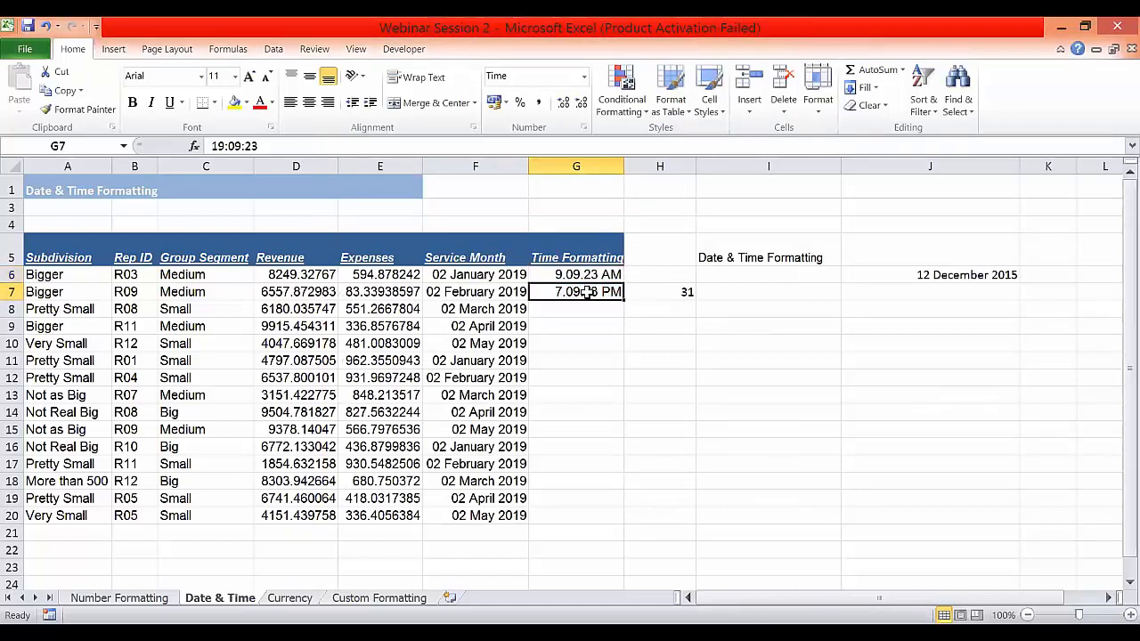
pyautogui.click(677, 380)
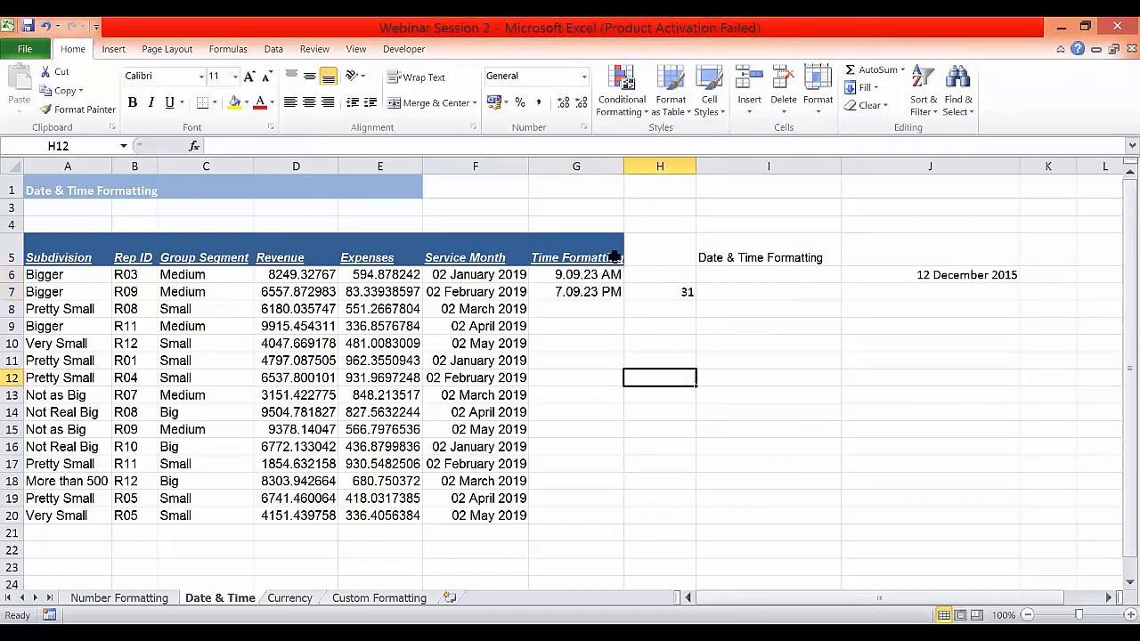
pyautogui.click(585, 82)
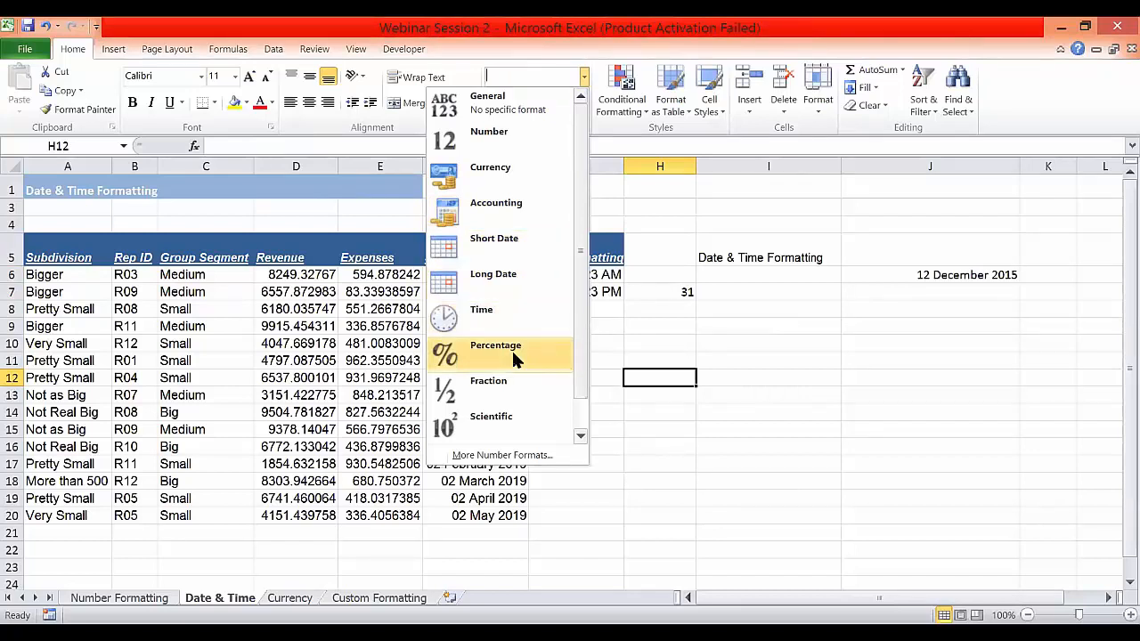
pyautogui.click(637, 317)
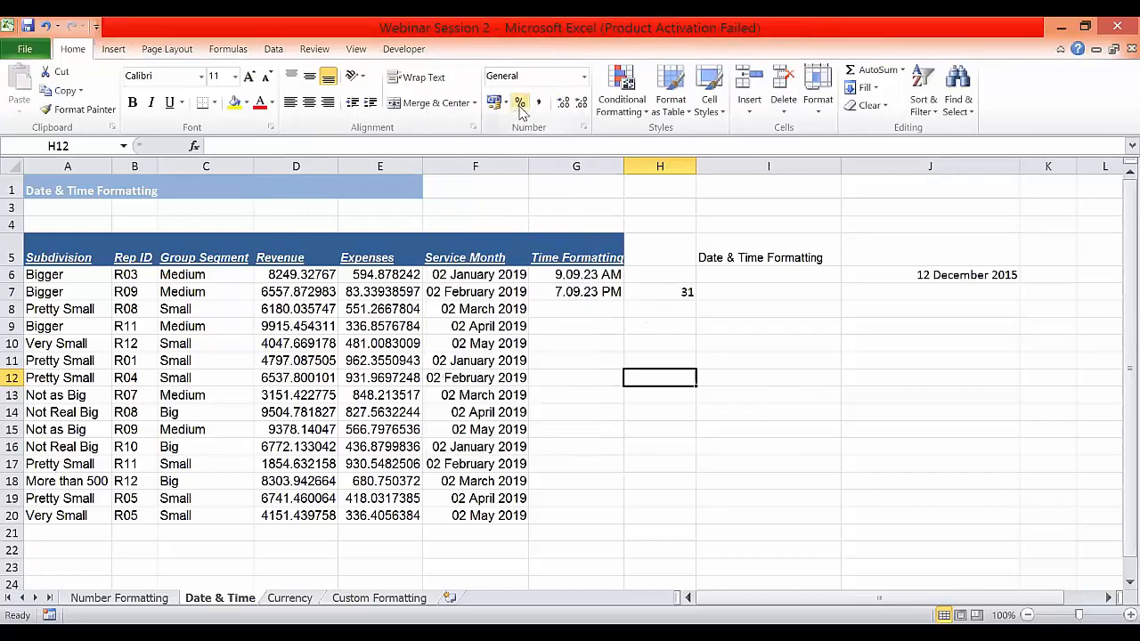
pyautogui.click(585, 78)
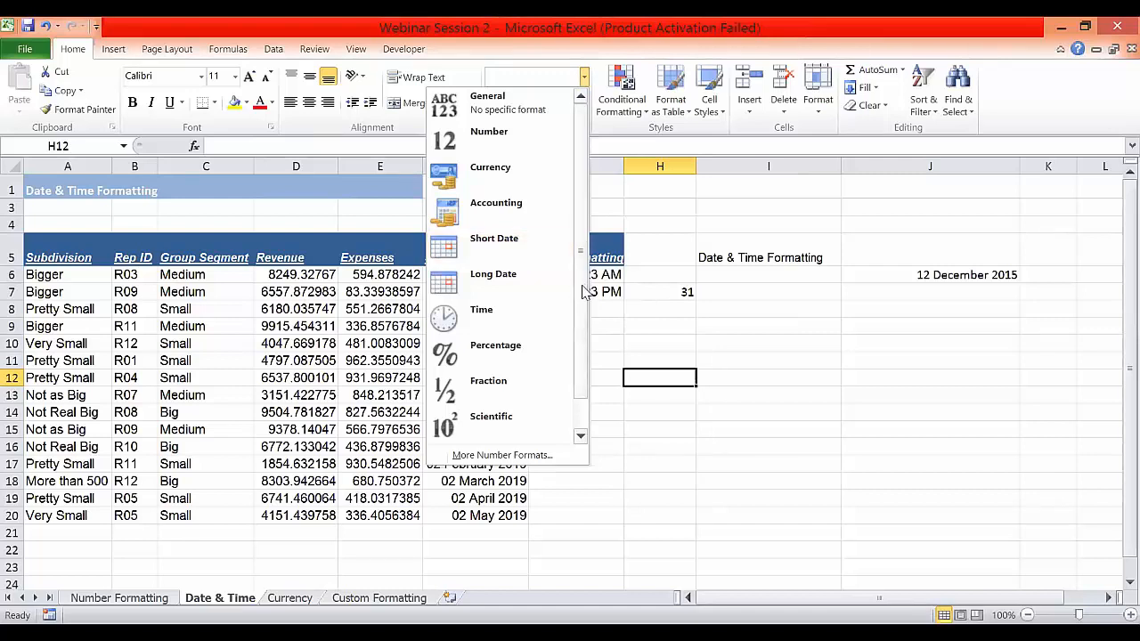
pyautogui.scroll(-1, 591, 352)
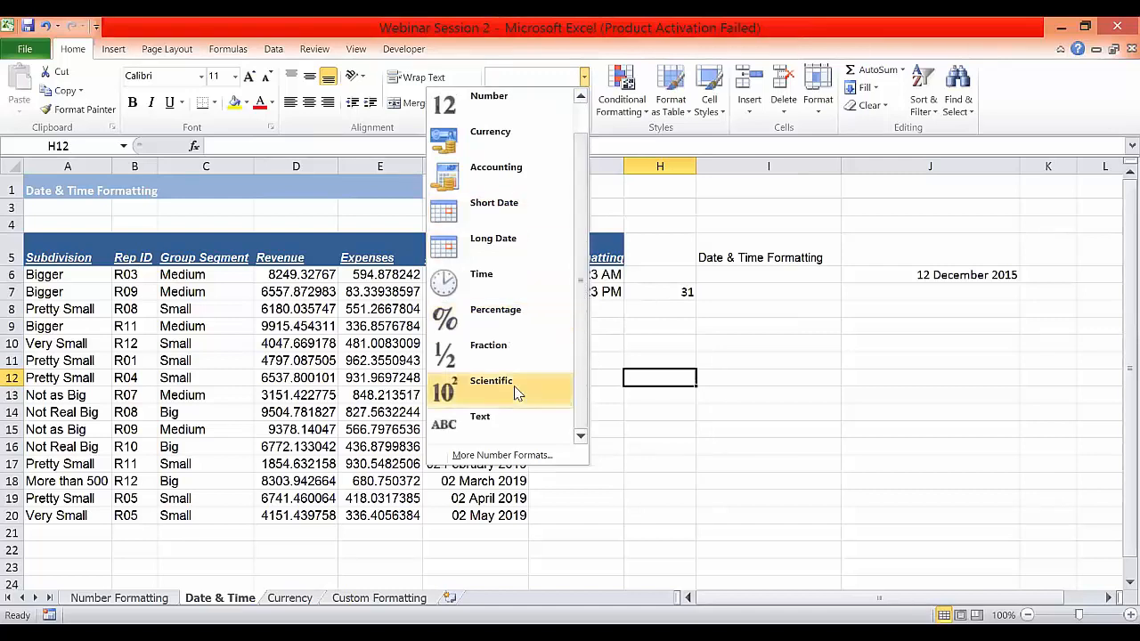